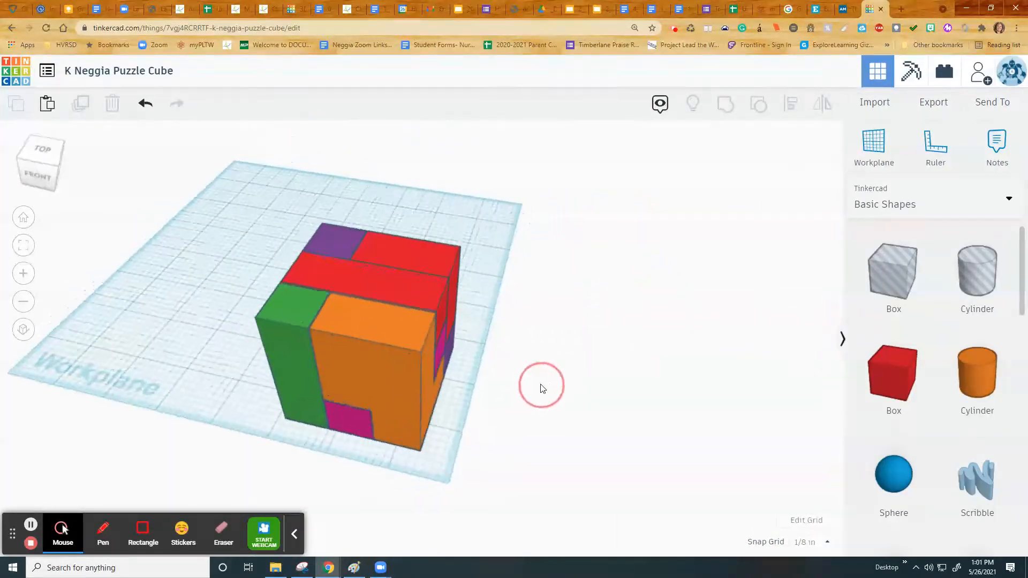
Step: Pull the puzzle cube apart by moving its coloured pieces away from each other across the workplane
drag(411, 343, 544, 381)
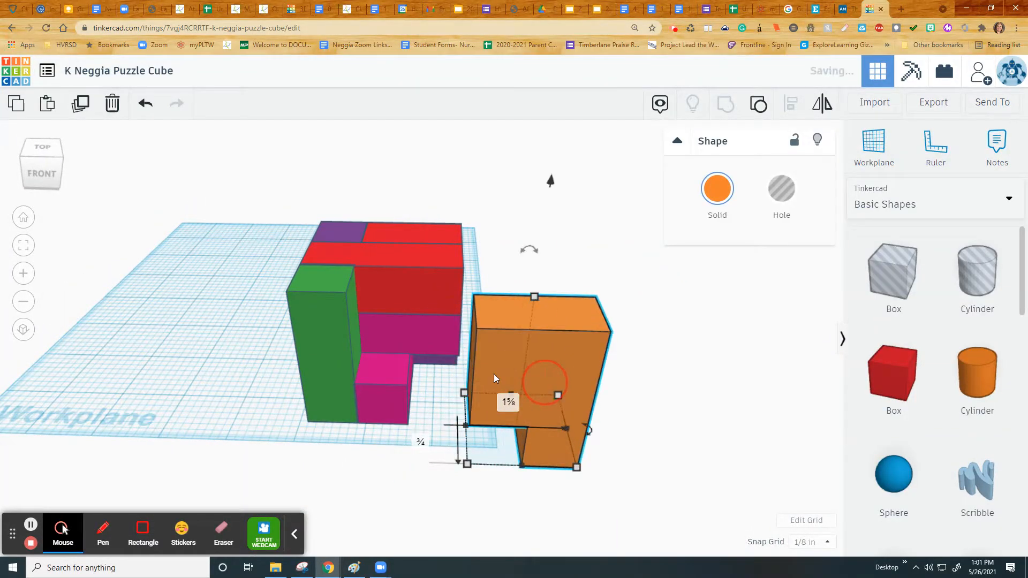
drag(330, 333, 199, 345)
right_drag(550, 426, 398, 294)
drag(399, 294, 581, 336)
drag(397, 268, 448, 268)
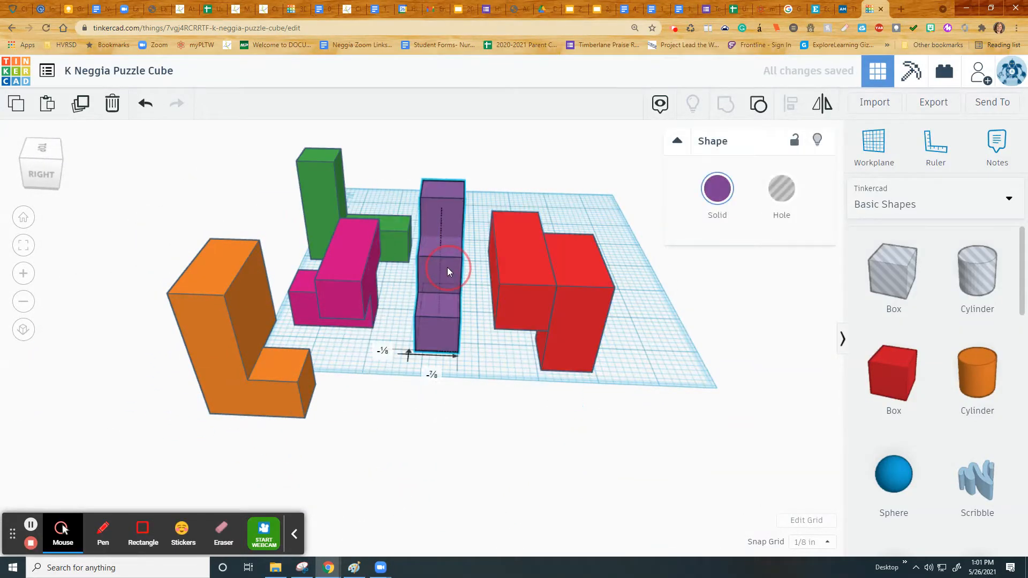
drag(358, 279, 204, 231)
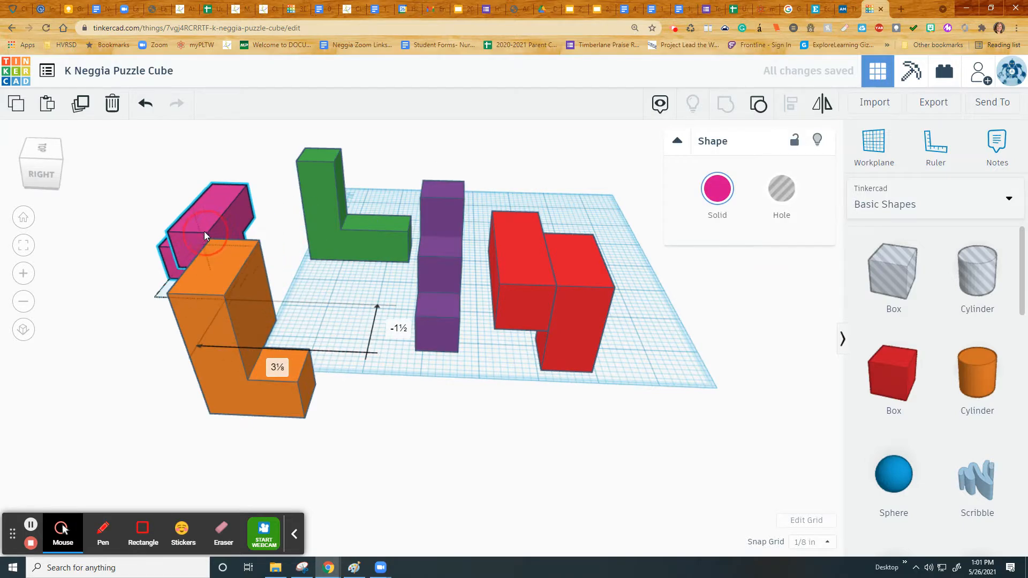
right_drag(338, 454, 521, 426)
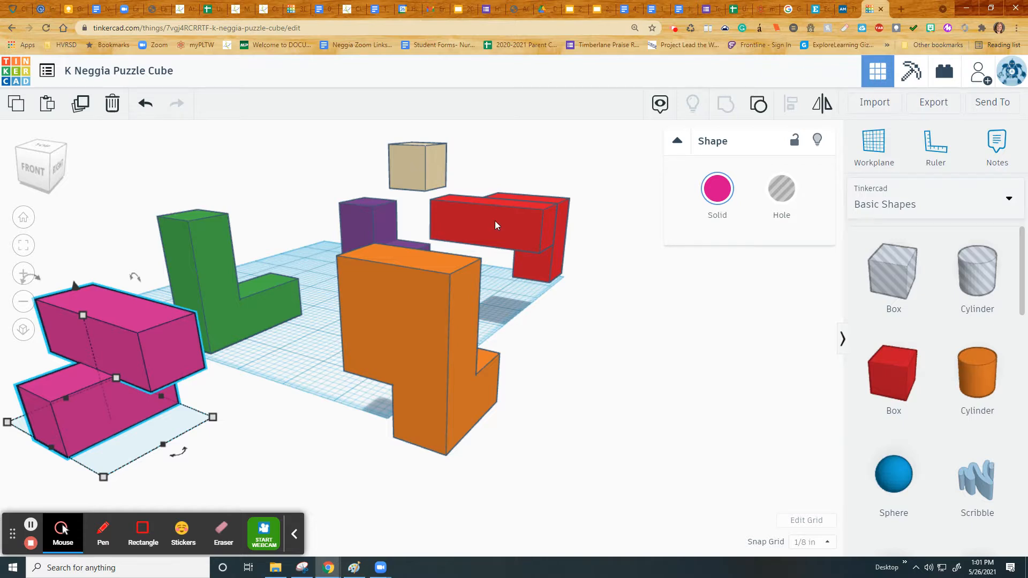
Step: Create a new 3D design and rename it with the designer's name followed by "Puzzle Cube 1A"
click(17, 71)
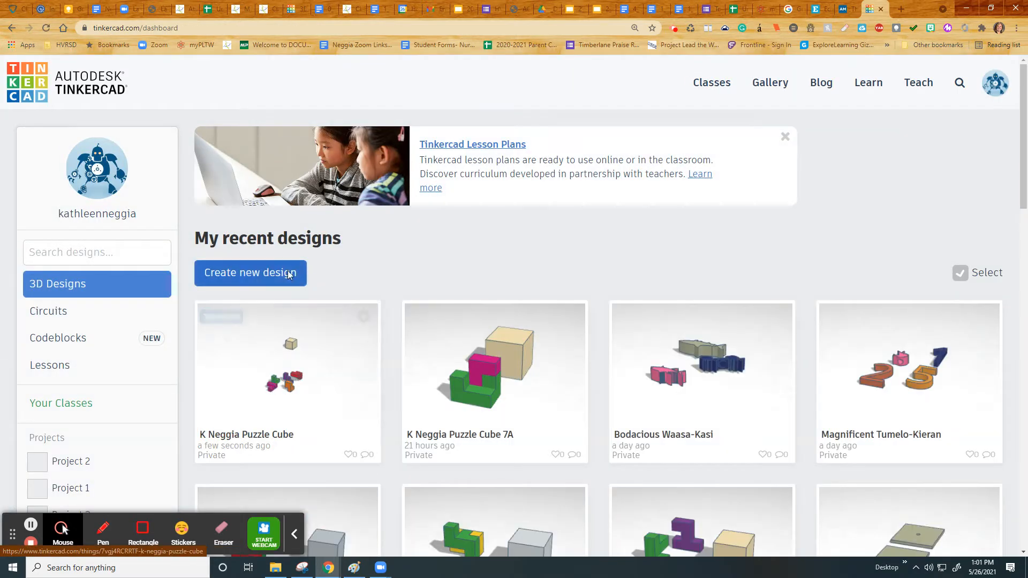
click(288, 274)
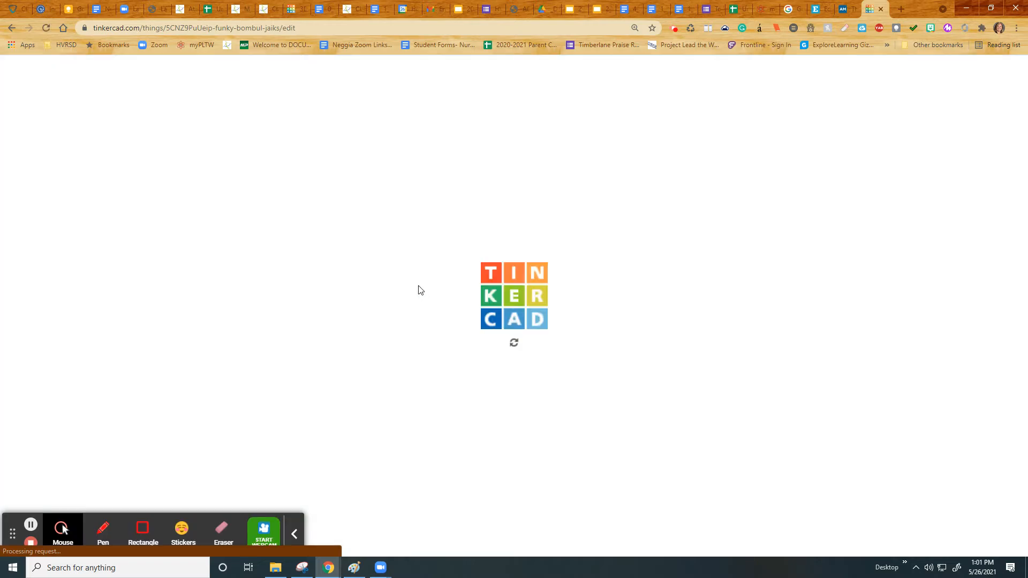
click(166, 78)
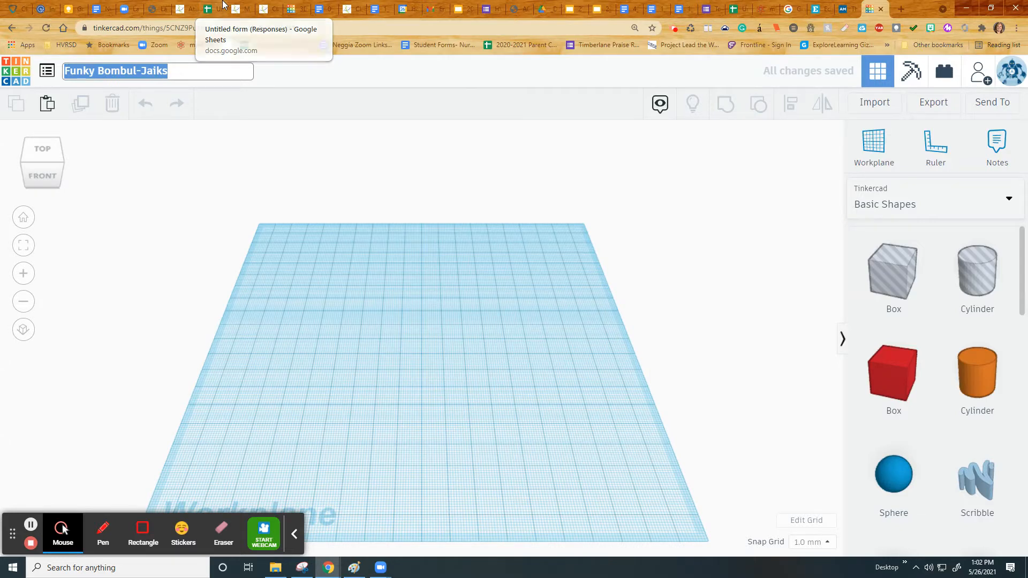
text(K Neggi)
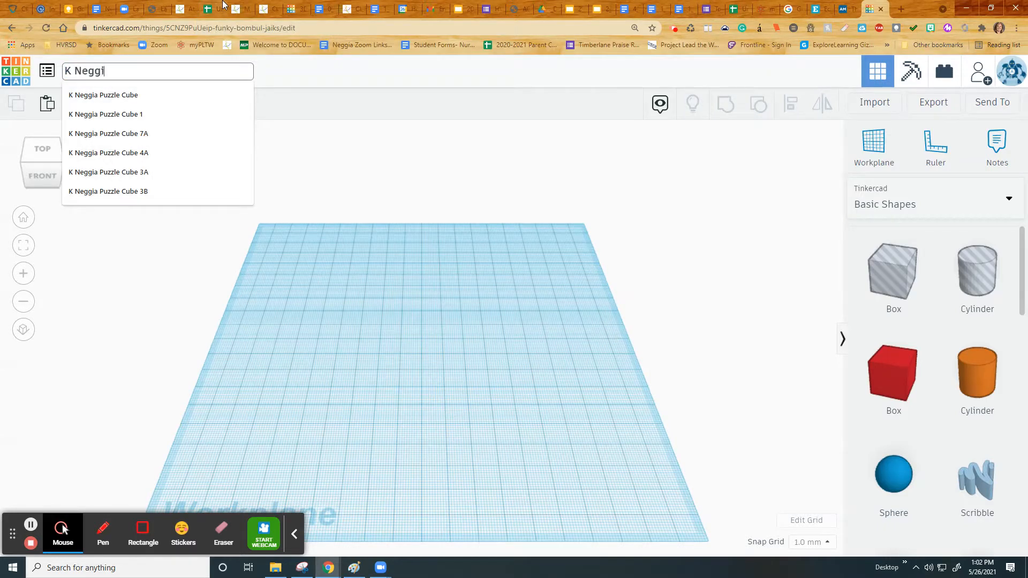
text(a Puzzle Cube 1)
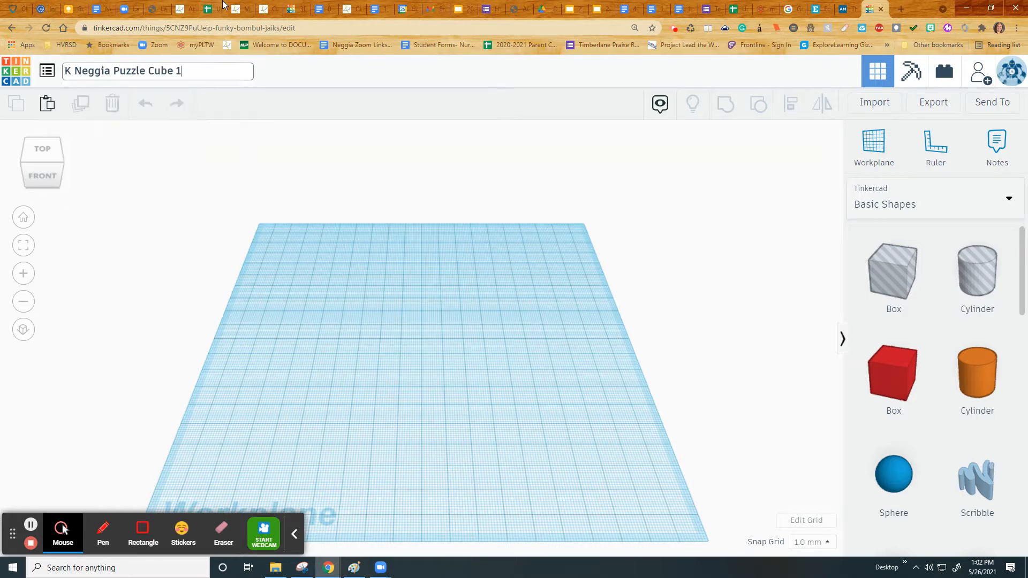
text(A)
key(Return)
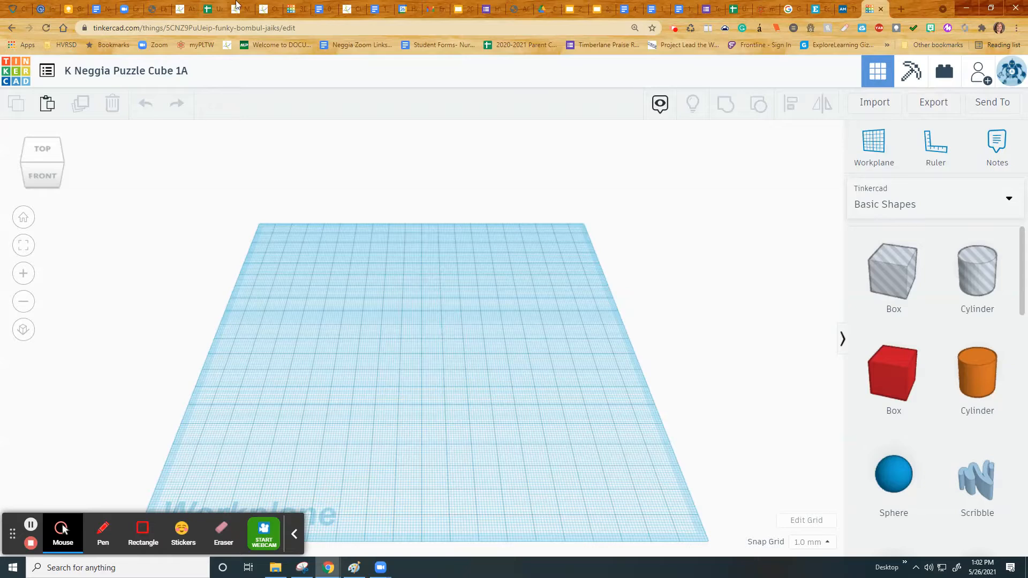
Step: Place a solid red box on the workplane, slightly left of its centre
click(898, 390)
drag(899, 391, 378, 342)
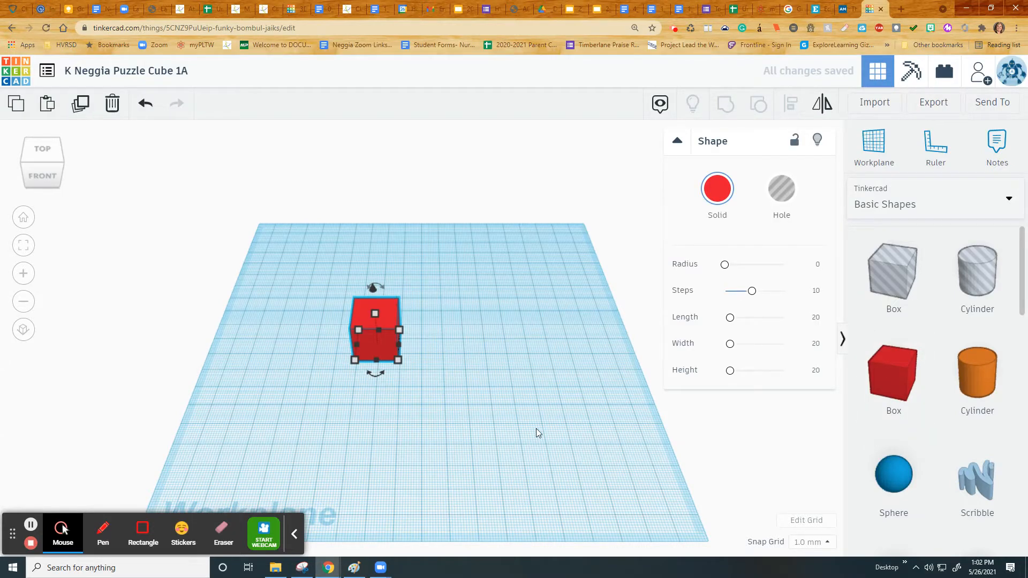
click(531, 385)
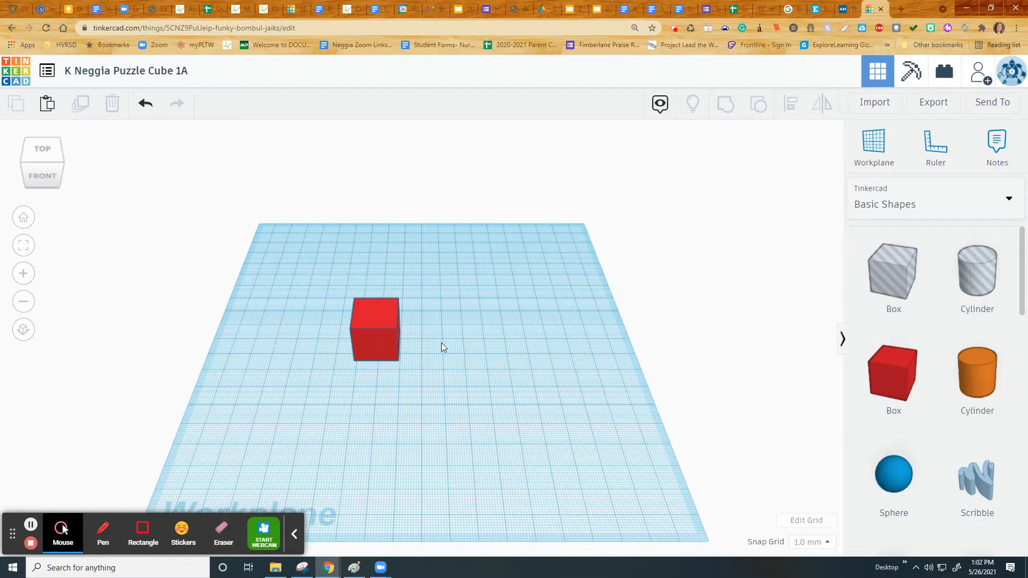
Step: Change the workplane grid units to inches and update the grid
click(382, 339)
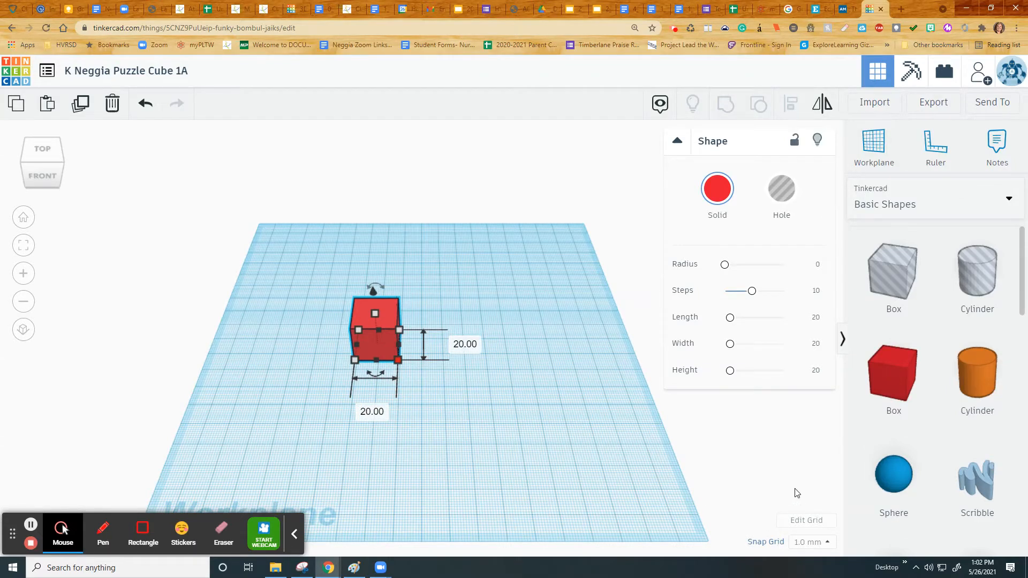
click(806, 522)
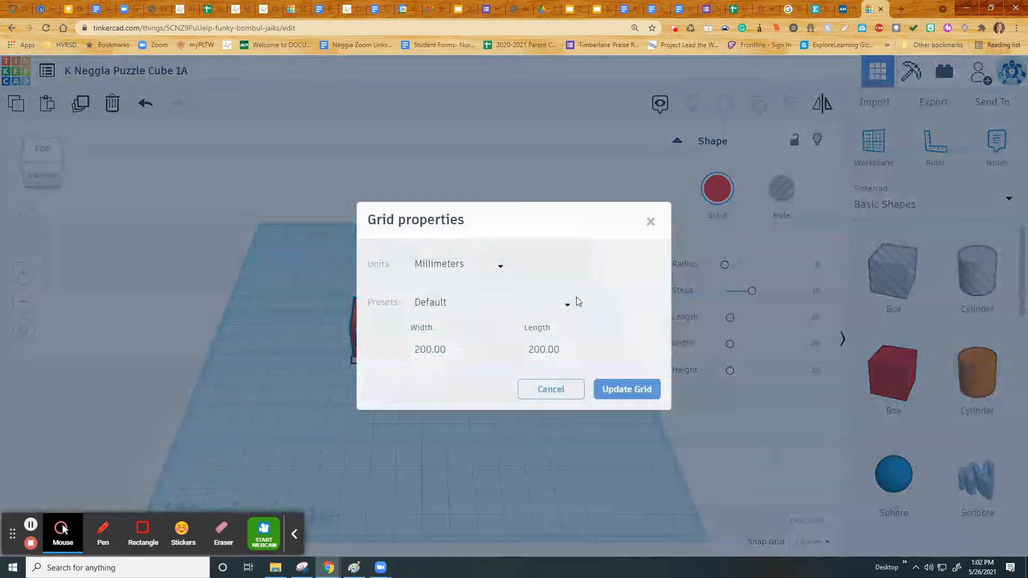
click(503, 266)
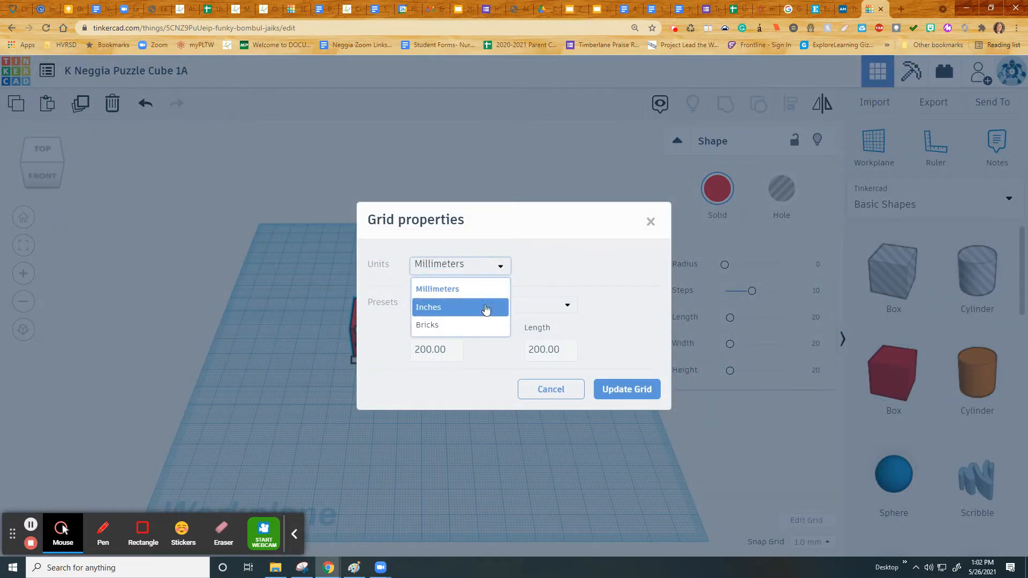
click(483, 310)
click(645, 389)
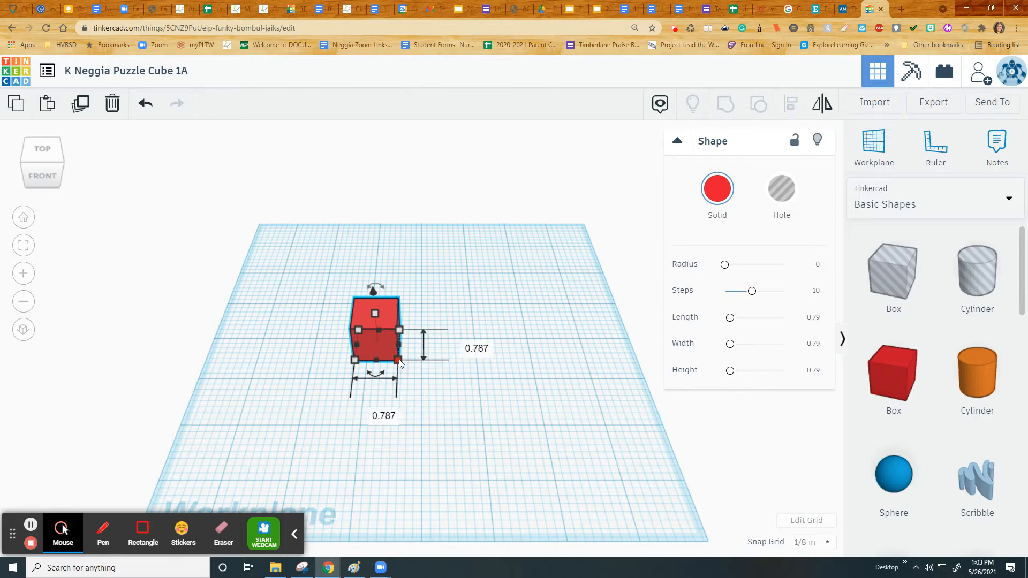
Step: Resize the red box to a cube with width, length and height all set to 0.75 in
click(373, 411)
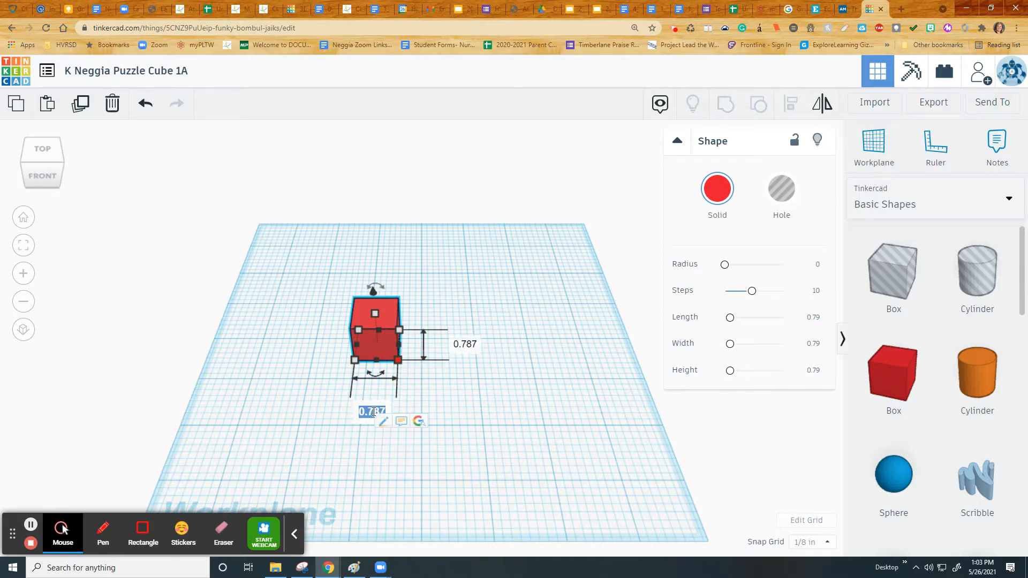
text(.75)
click(462, 343)
text(.75)
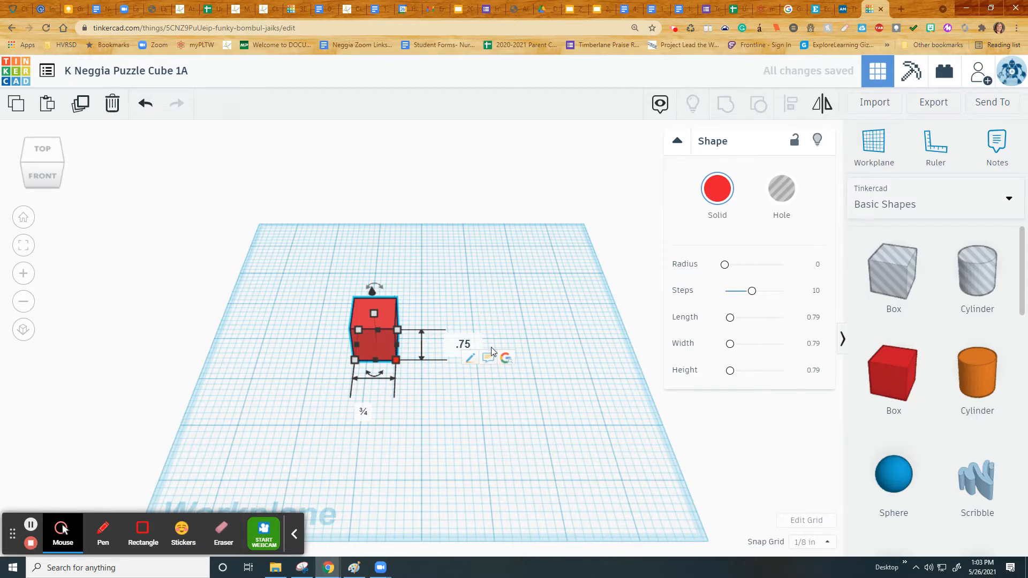
key(Return)
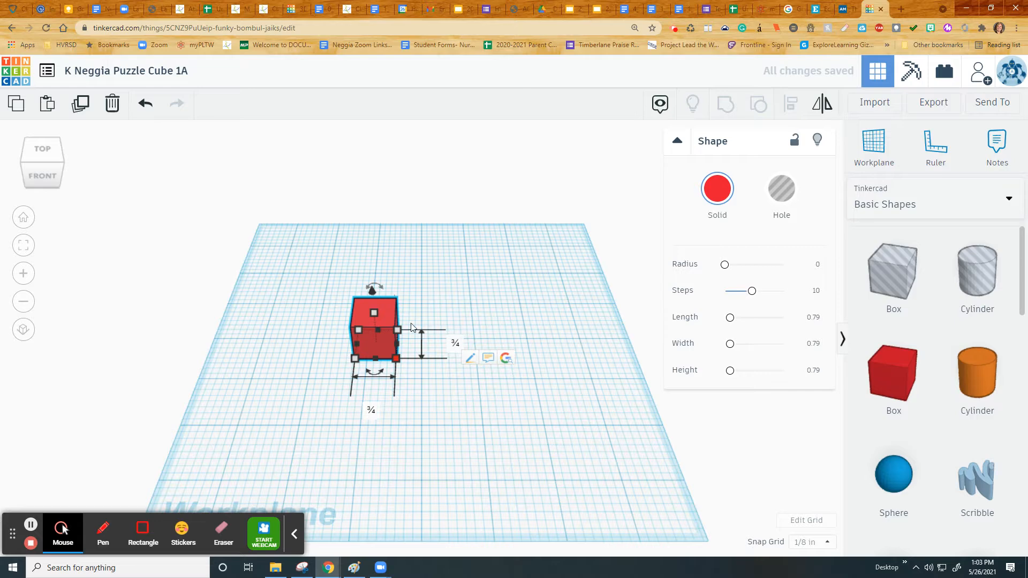
mouse_move(371, 313)
click(445, 327)
text(.75)
key(Return)
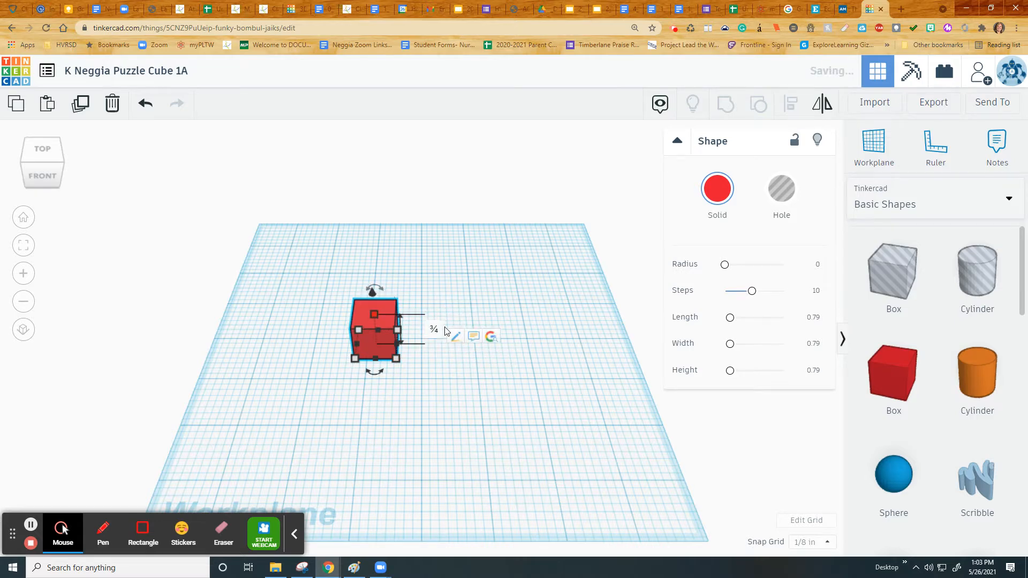
click(503, 374)
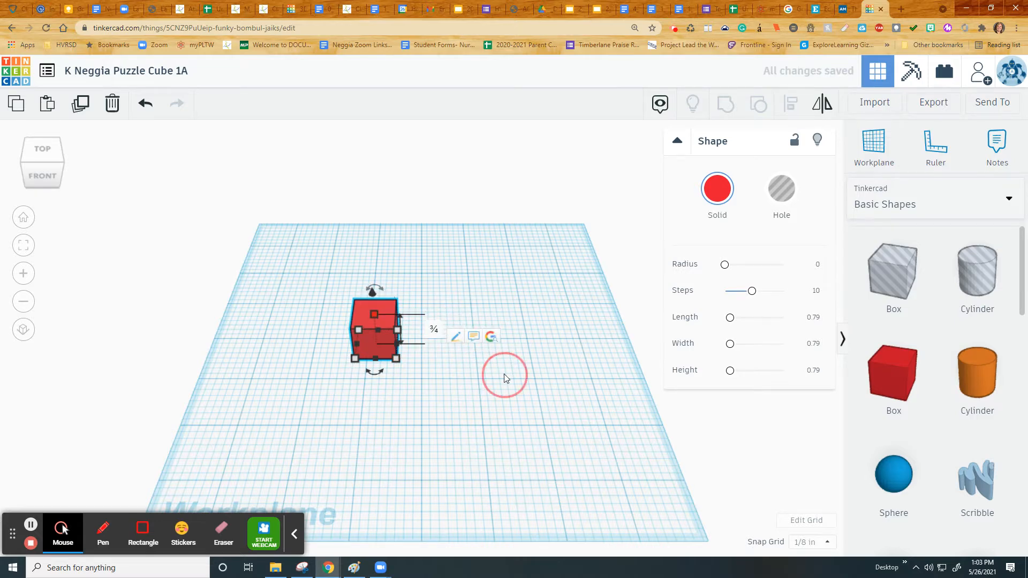
Step: Copy and paste the red cube, and move the copy beside the right face of the original
click(388, 333)
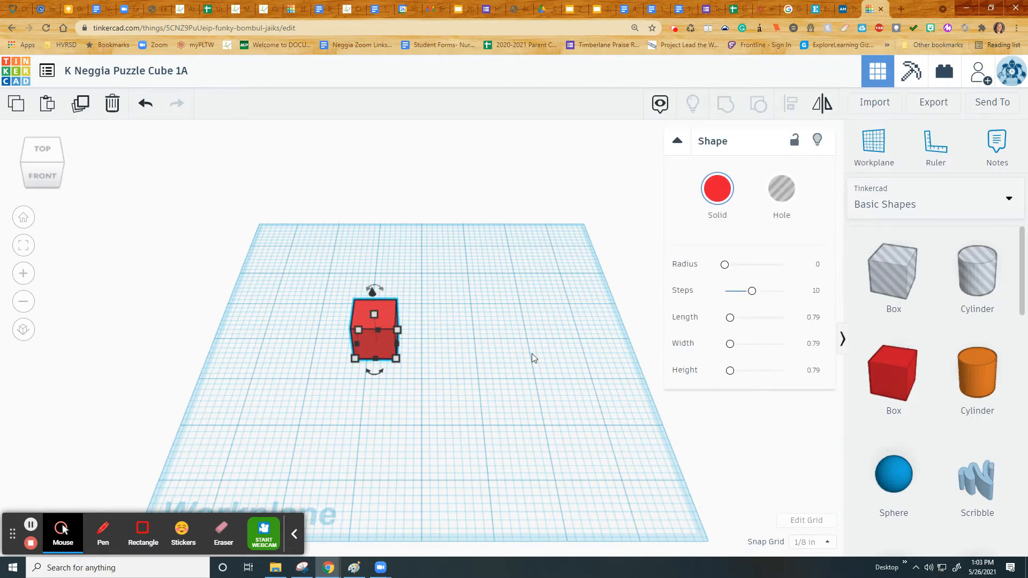
click(535, 383)
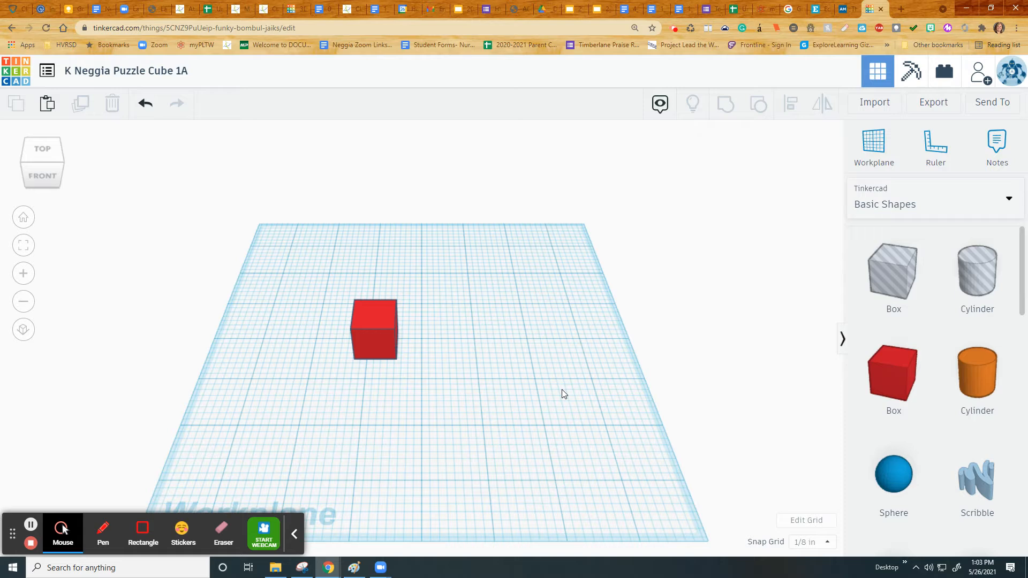
key(ctrl+v)
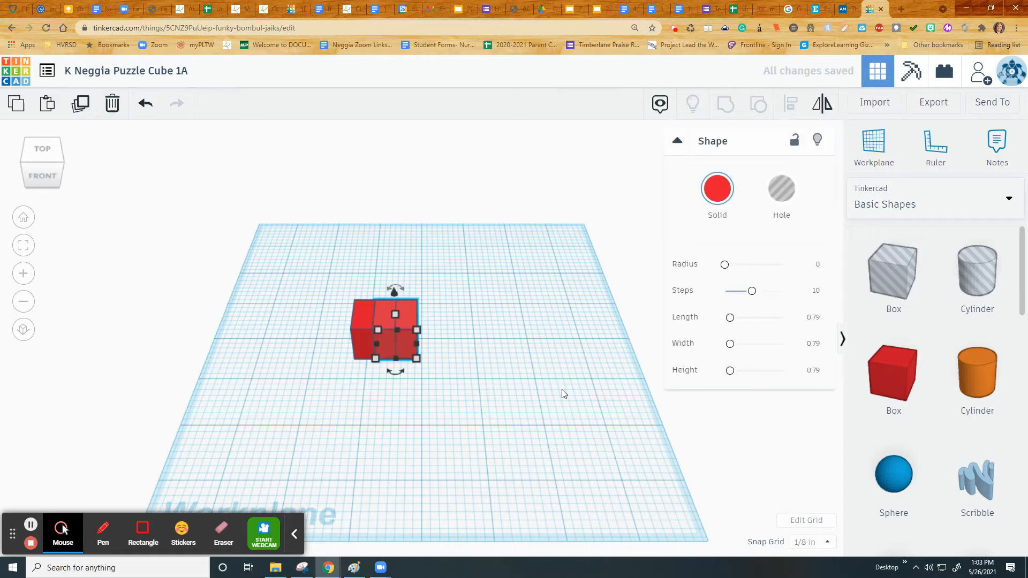
drag(412, 325, 439, 328)
right_drag(440, 329, 464, 408)
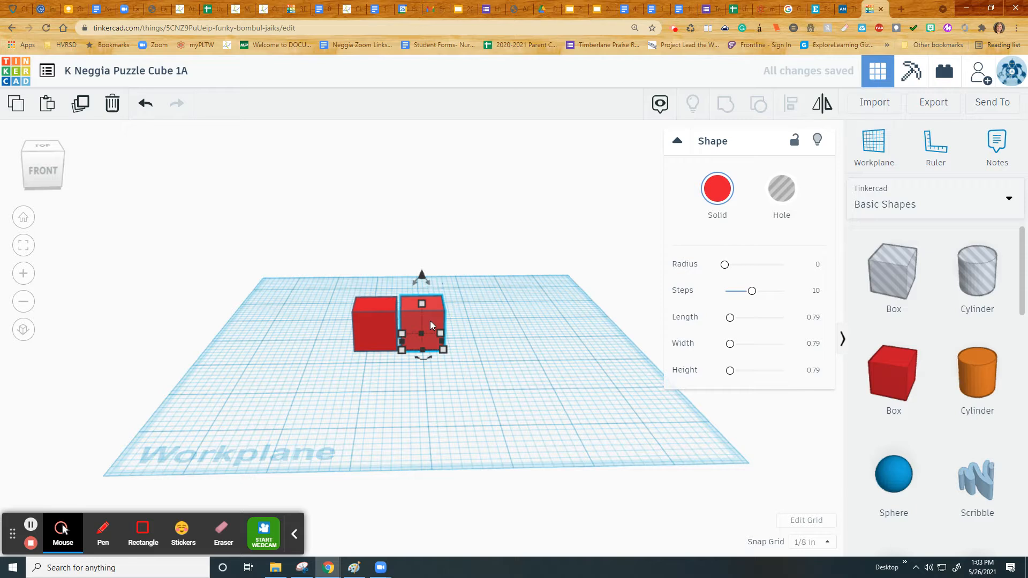
key(Left)
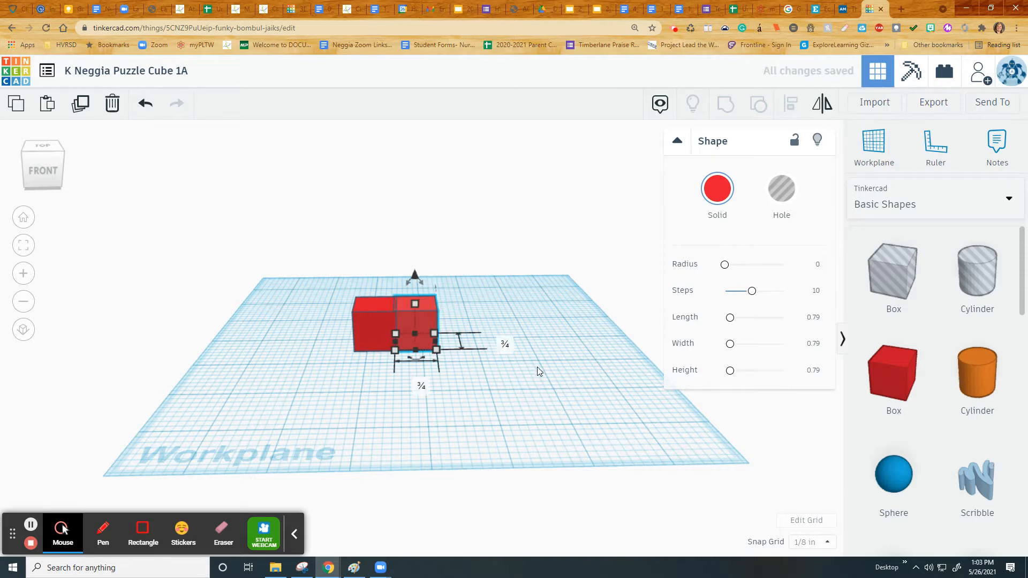
Step: Set the snap grid to 1/4 in and line up the second cube flush against the first
click(828, 542)
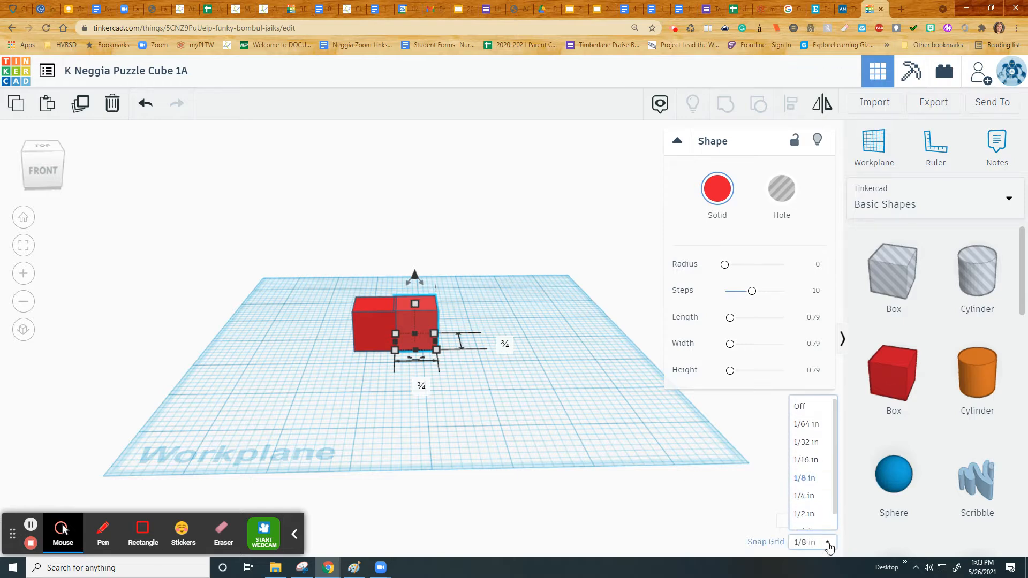
click(813, 498)
key(Right)
key(Left)
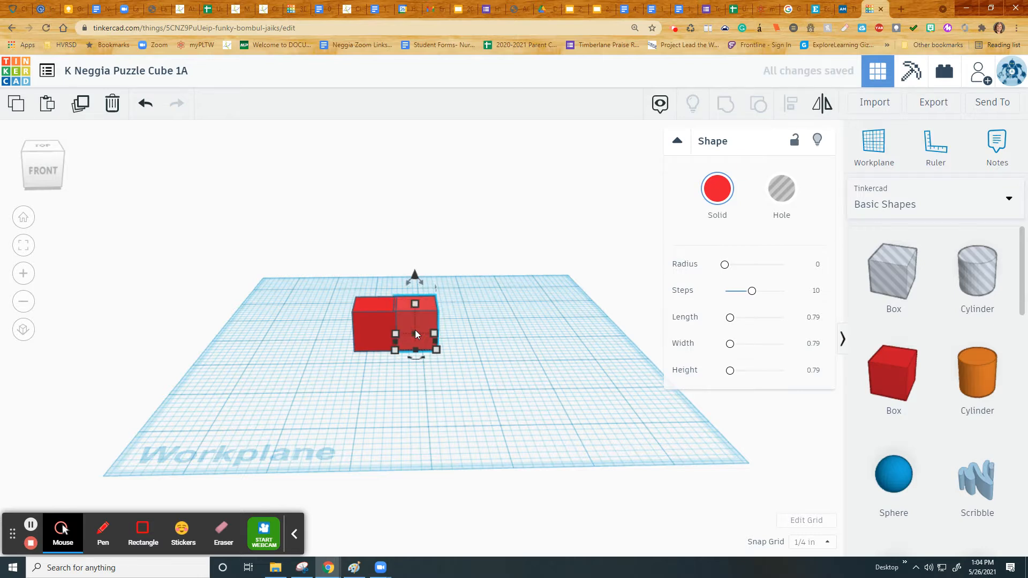
mouse_move(421, 311)
mouse_down()
mouse_move(374, 317)
mouse_move(400, 336)
mouse_move(432, 321)
mouse_up()
click(512, 387)
right_drag(528, 388, 556, 391)
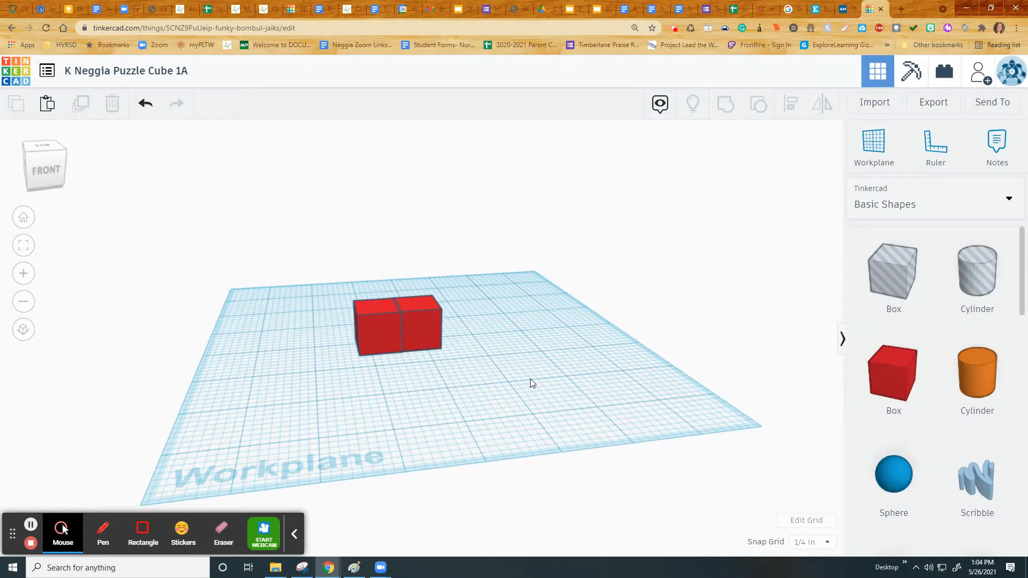
Step: Paste a third cube and raise it 0.75 in above the workplane onto the other two
key(ctrl+a)
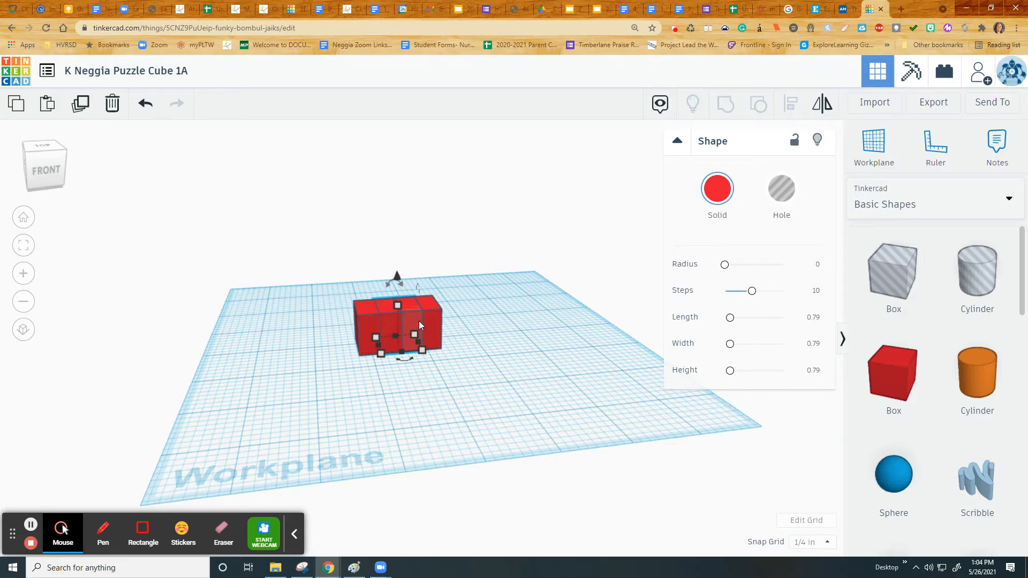
drag(396, 275, 394, 239)
click(488, 330)
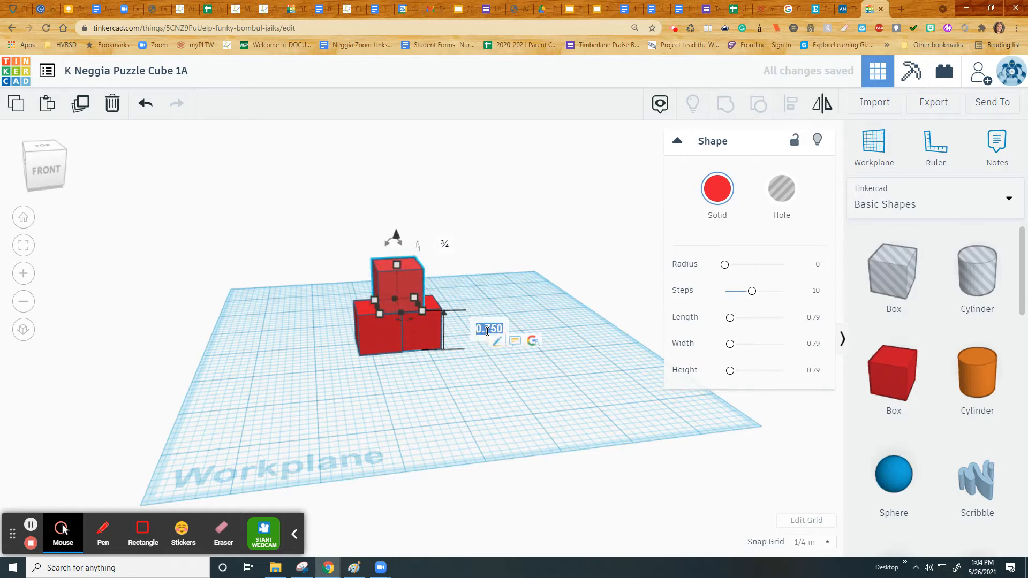
key(Return)
click(528, 278)
Step: Set the snap grid to 1/16 in and line up the third cube directly on top of the first, left-hand cube
drag(410, 290, 388, 294)
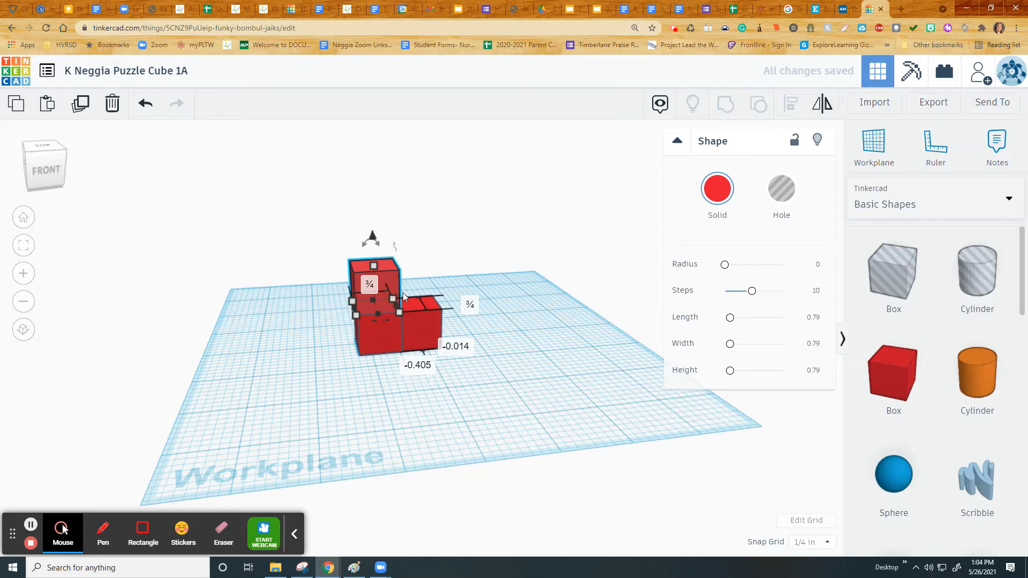
drag(405, 291, 335, 291)
right_drag(471, 386, 384, 397)
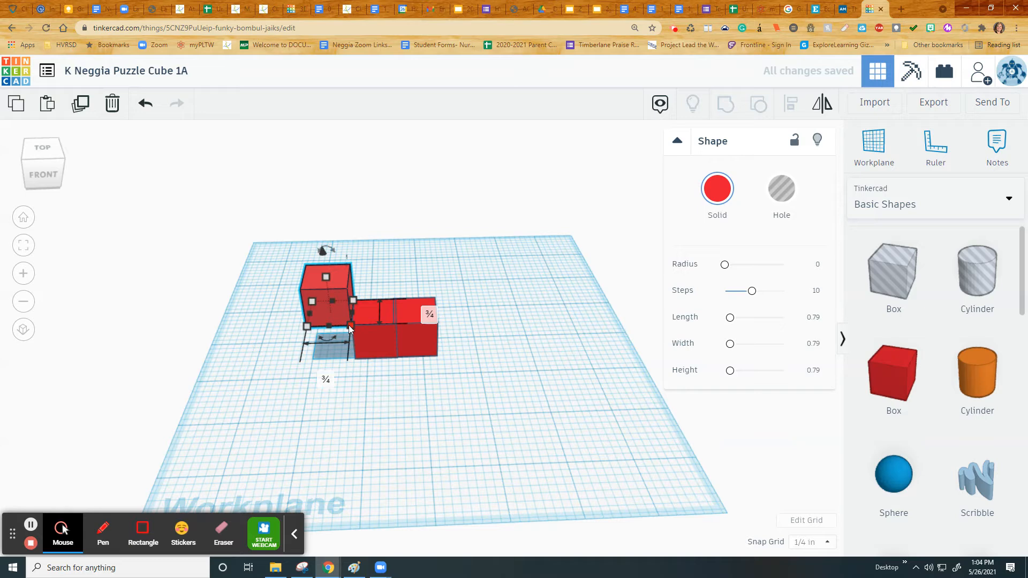
drag(320, 313, 363, 312)
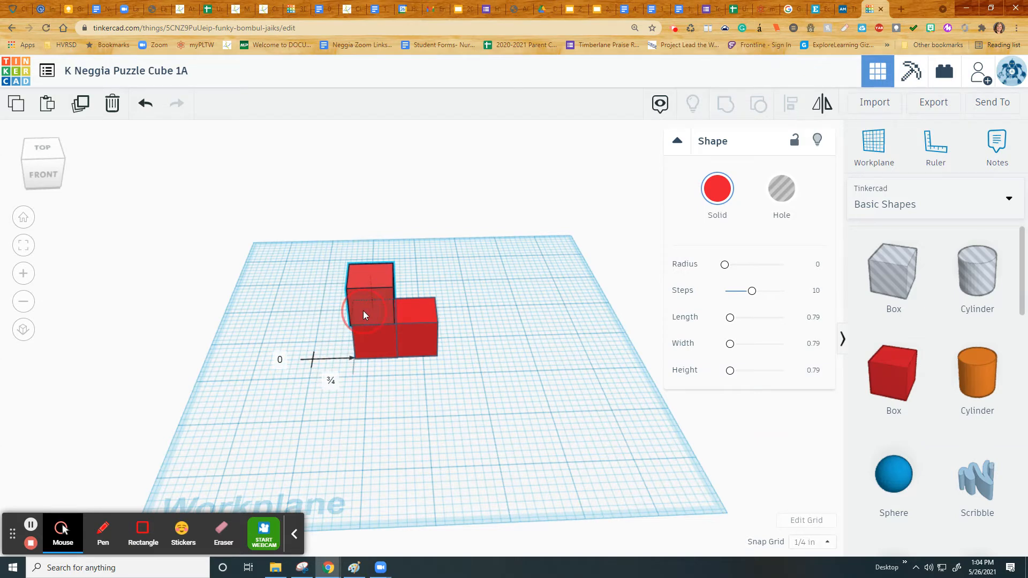
right_drag(448, 426, 377, 281)
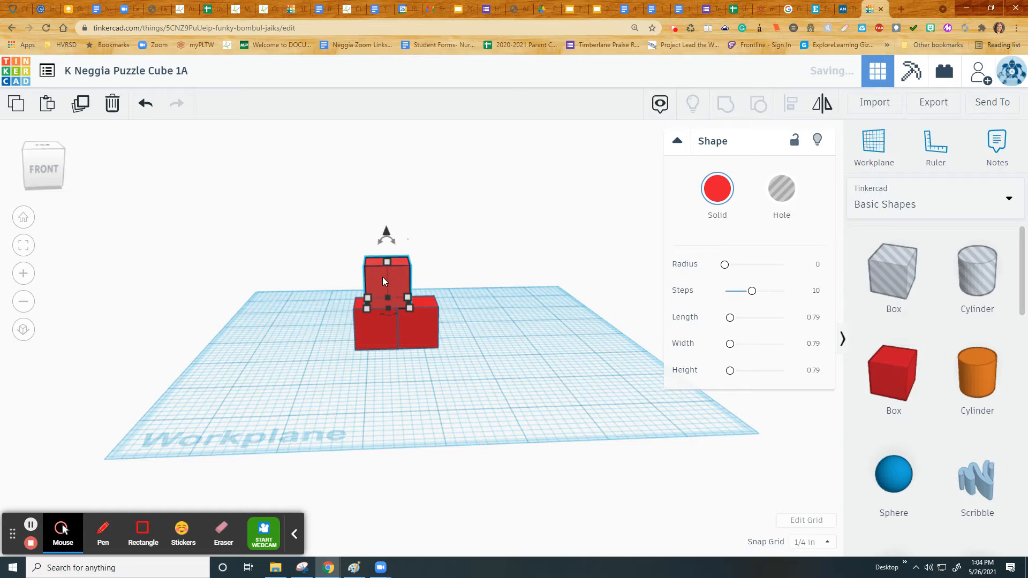
click(817, 543)
click(819, 461)
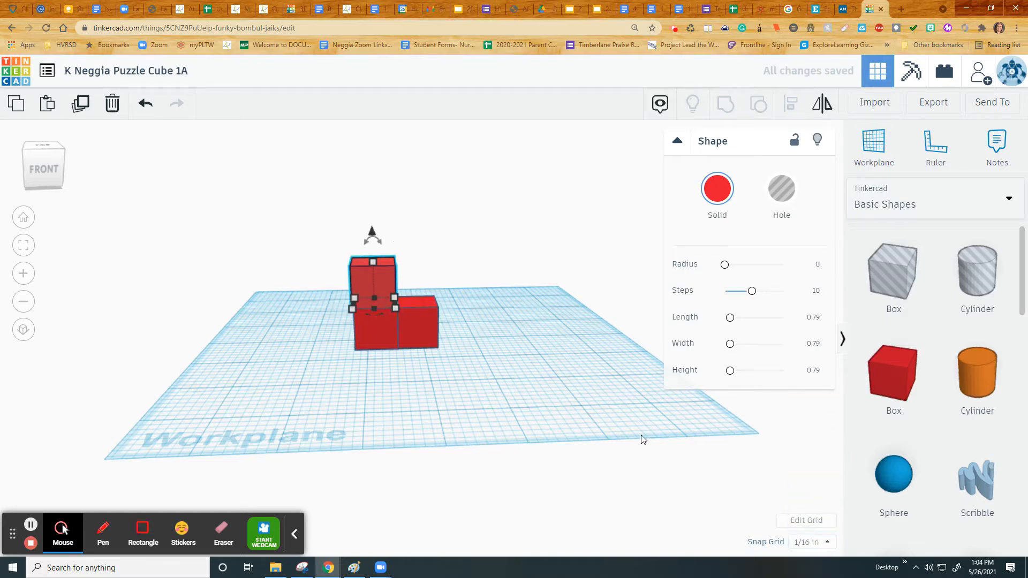
key(Right)
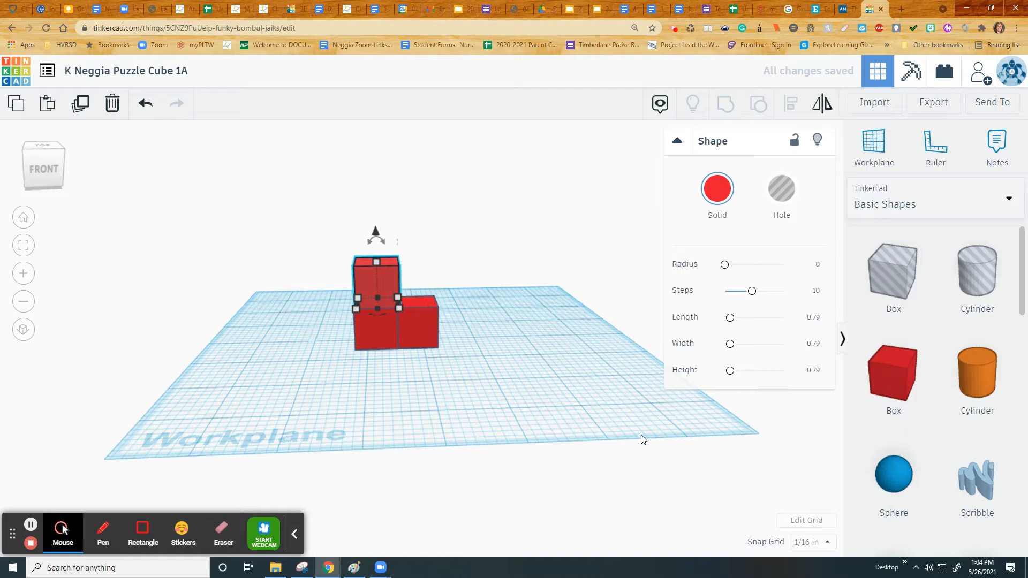
click(552, 405)
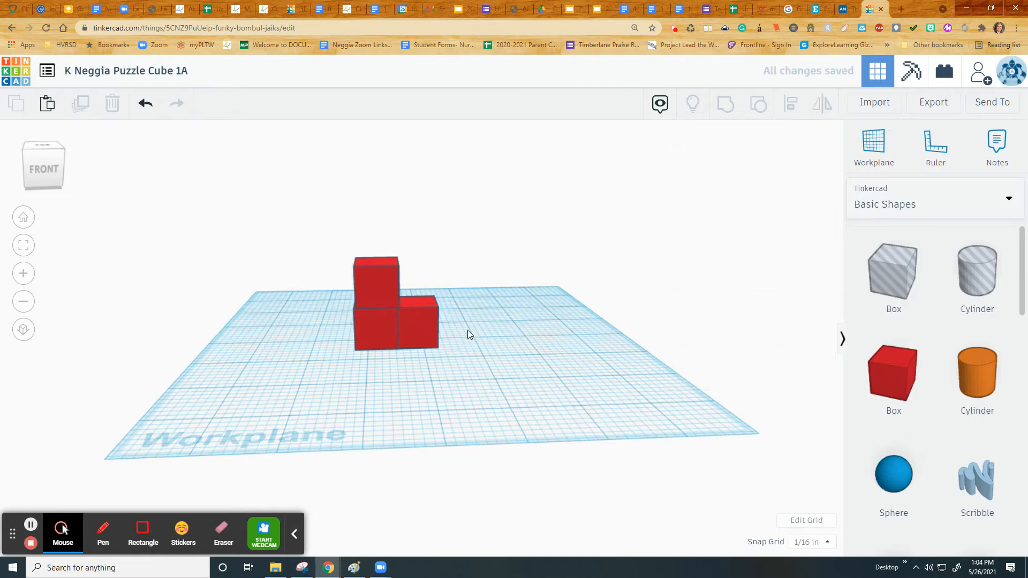
Step: Paste a fourth cube and raise it 1.5 in above the workplane
key(ctrl+v)
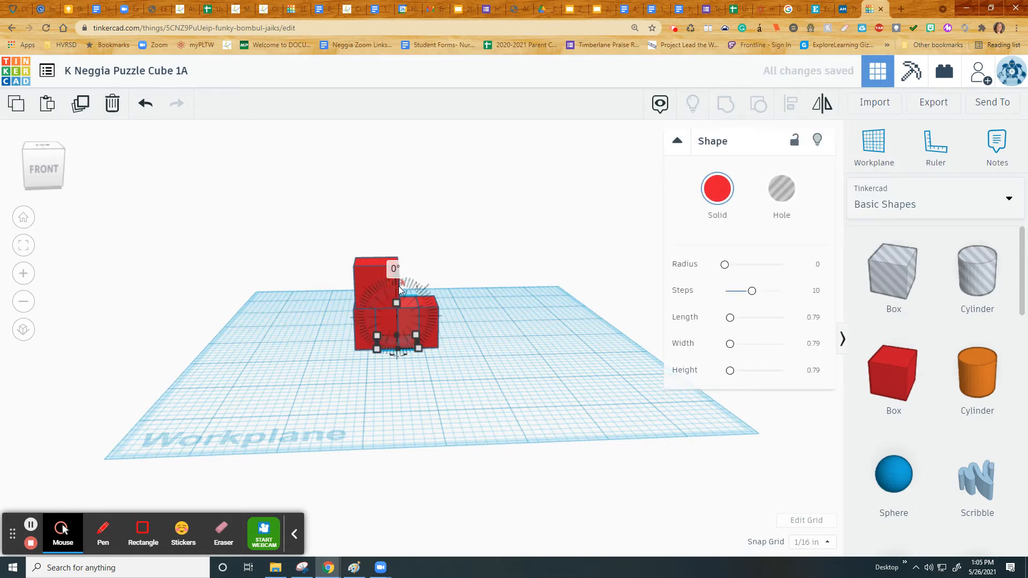
drag(396, 277, 386, 214)
click(495, 319)
text(1.5)
key(Return)
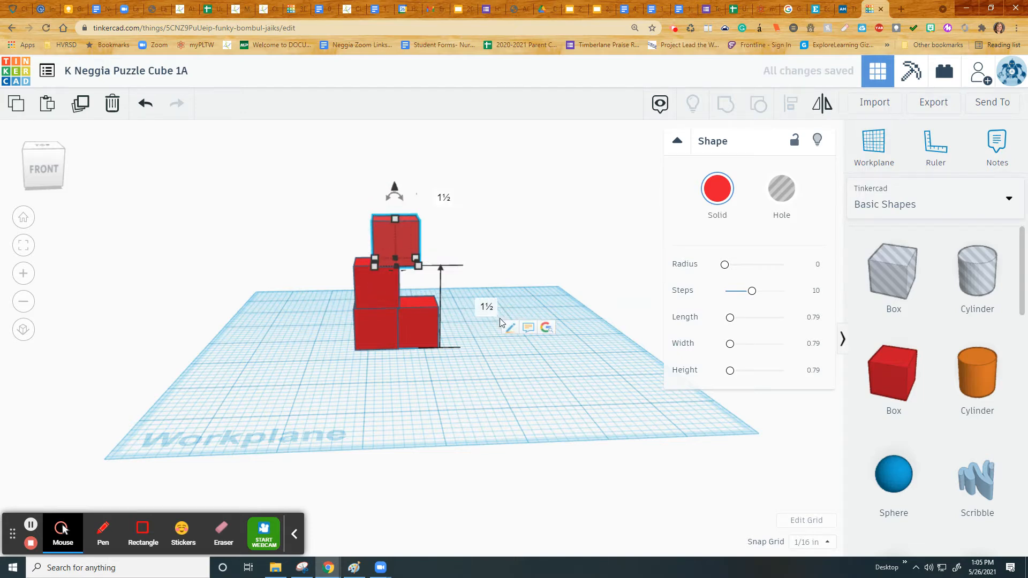
Step: Line up the fourth cube on top of the third so the left-hand stack is three cubes high
drag(406, 226, 386, 226)
right_drag(342, 335, 472, 254)
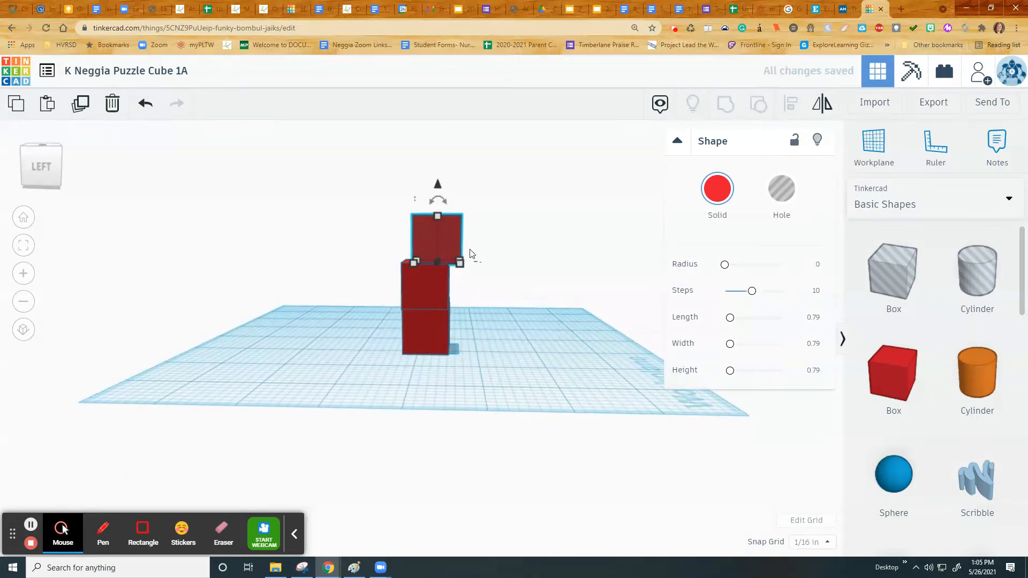
key(Left)
key(Left)
key(Left)
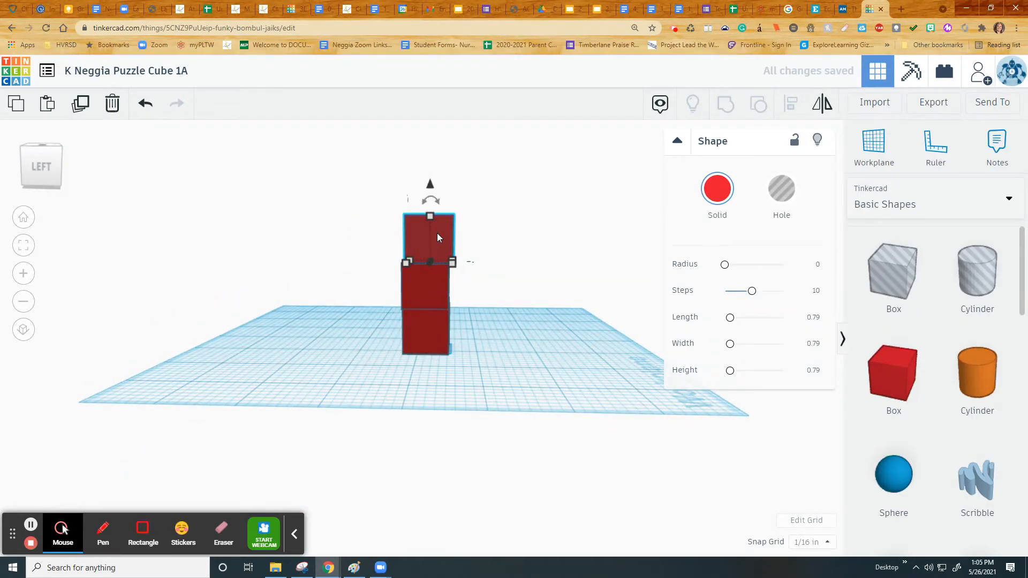
right_drag(575, 335, 303, 352)
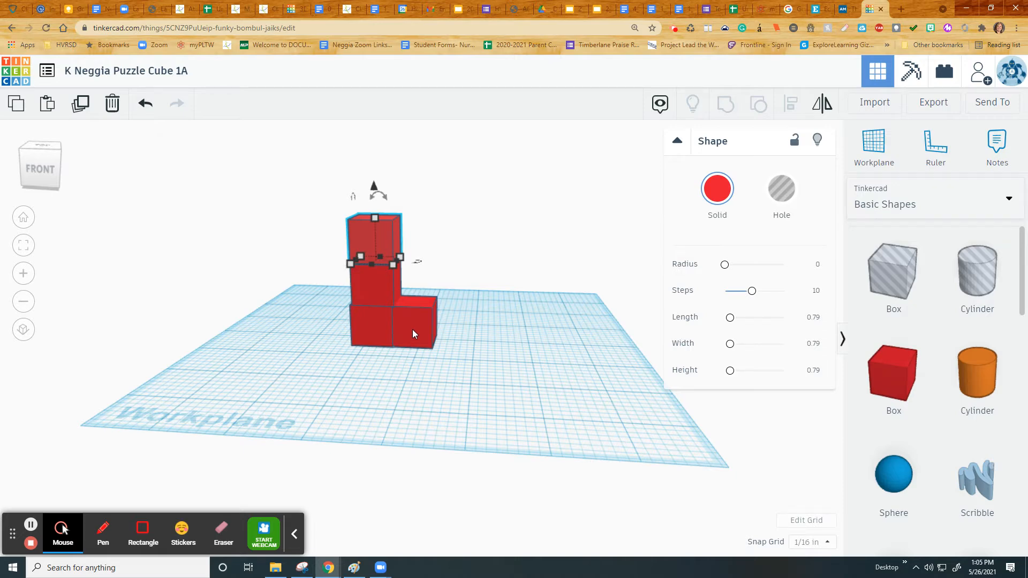
right_drag(489, 353, 311, 354)
right_drag(544, 395, 433, 418)
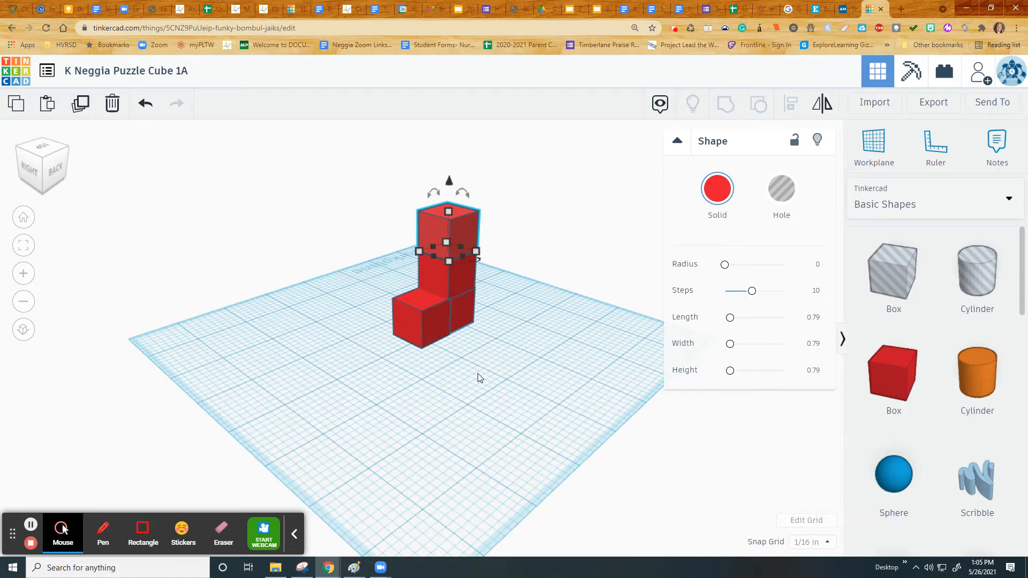
Step: Paste a fifth cube, move it clear of the stack and set its height above the workplane to 0
key(ctrl+v)
drag(477, 242, 492, 368)
drag(469, 281, 573, 431)
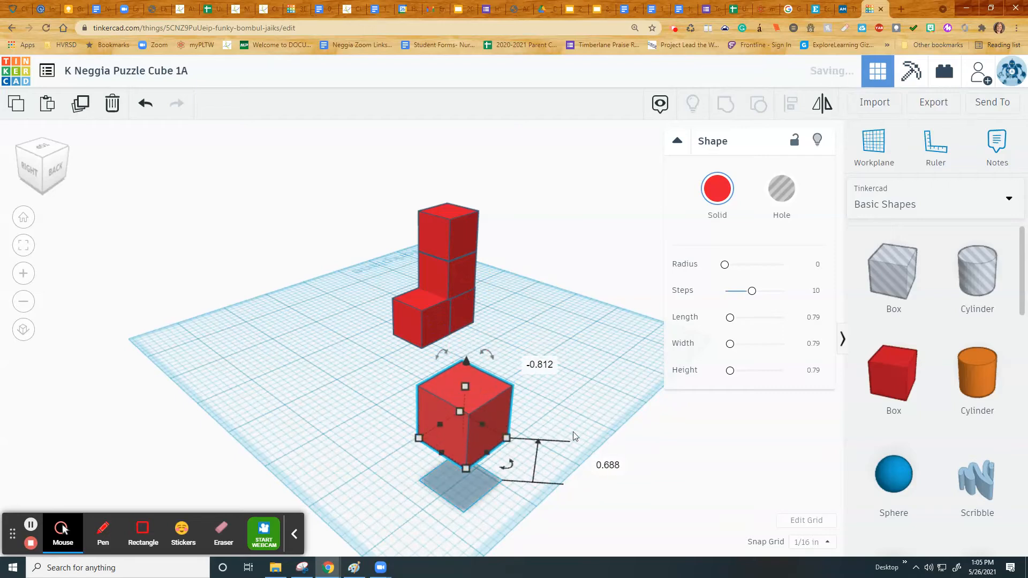
click(611, 467)
text(0)
key(Return)
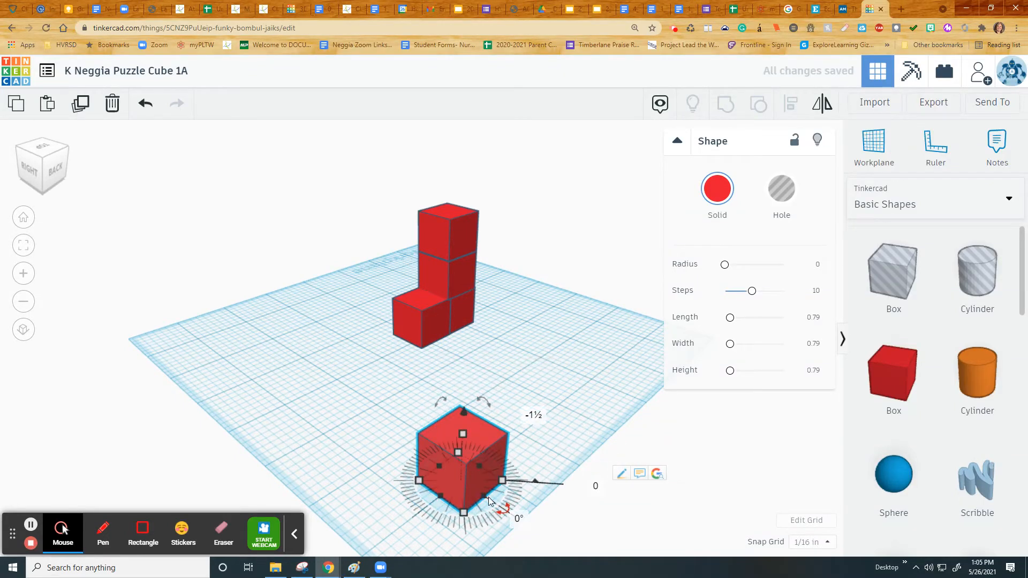
Step: Move the fifth cube against the back face of the stack's bottom cube
drag(458, 471, 476, 321)
right_drag(530, 390, 353, 395)
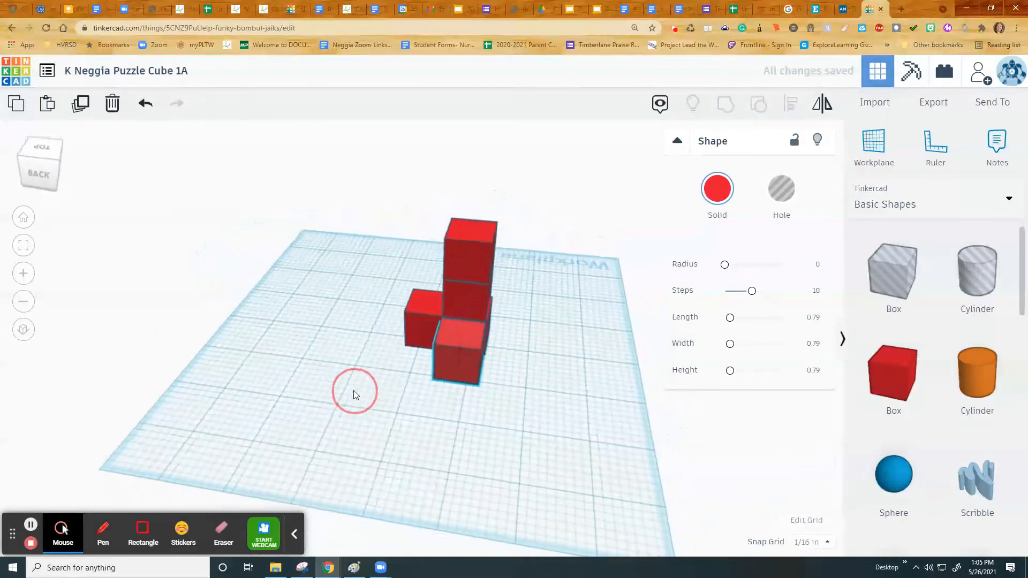
right_drag(497, 396, 480, 289)
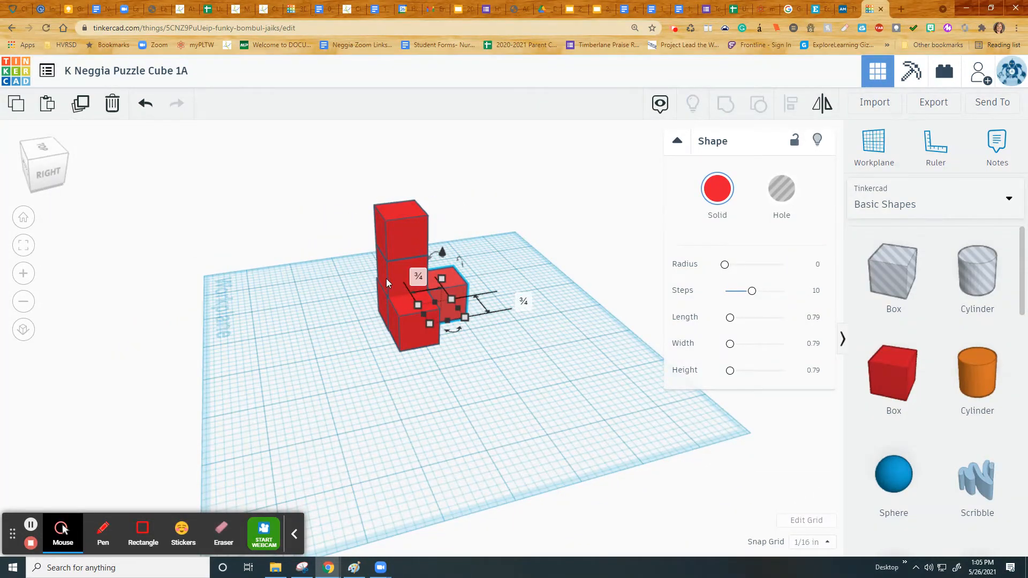
right_drag(463, 366, 418, 394)
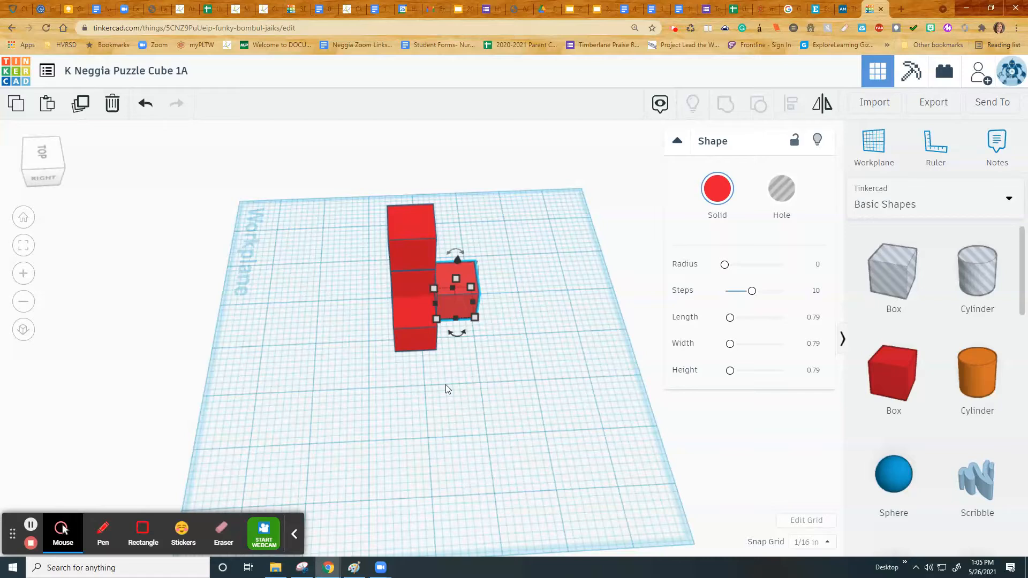
click(473, 442)
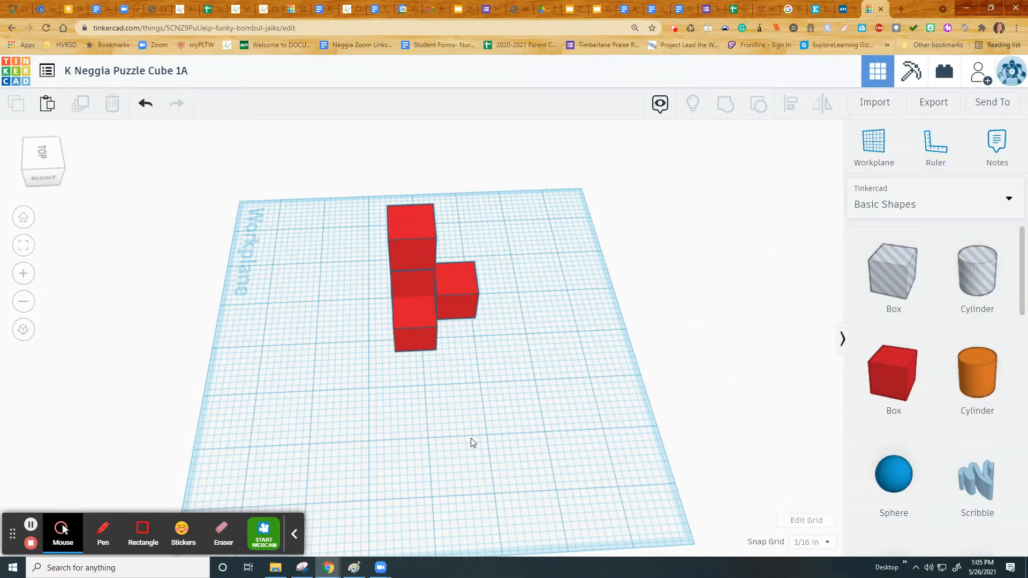
Step: Paste a sixth cube and raise it 0.75 in above the workplane
key(ctrl+v)
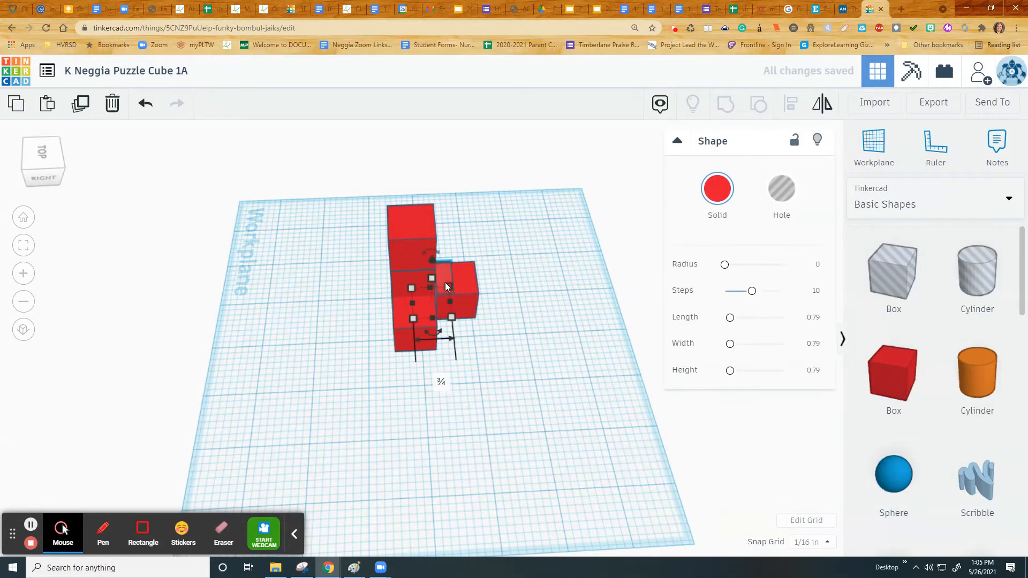
drag(432, 261, 432, 213)
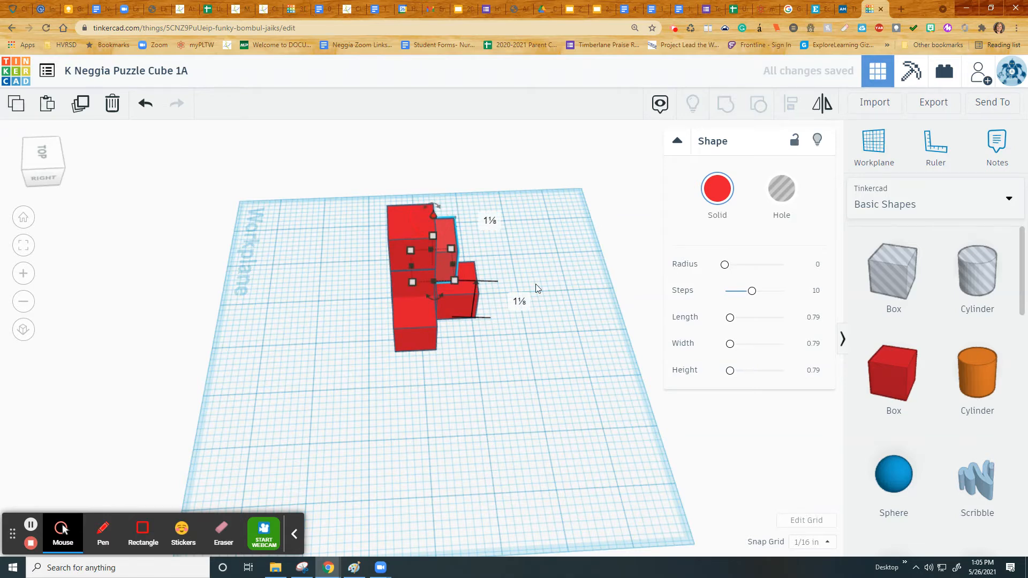
click(522, 301)
key(BackSpace)
text(.75)
key(Return)
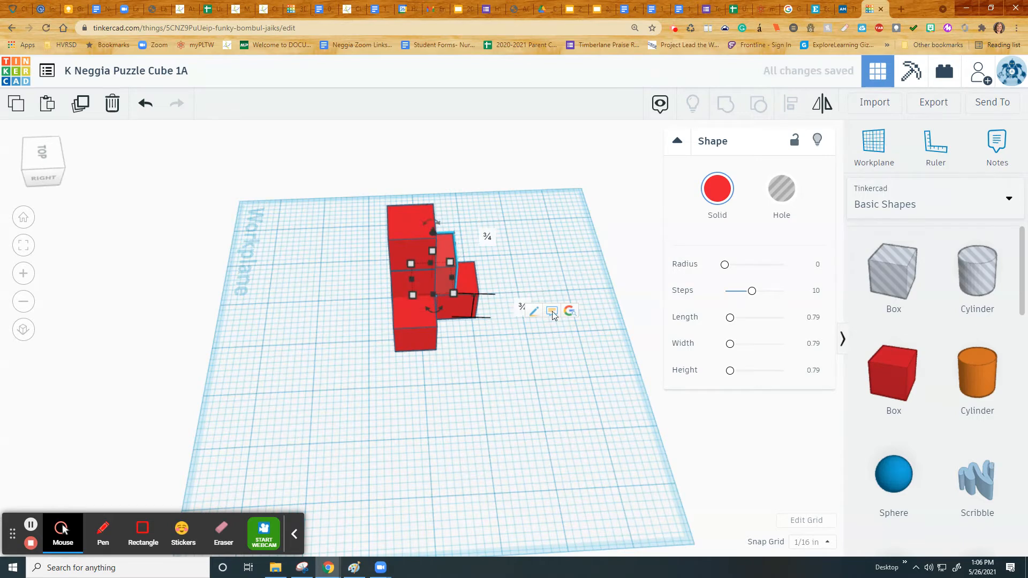
Step: Move the raised sixth cube against the front face of the stack's middle cube, keeping its original size
drag(446, 272, 519, 304)
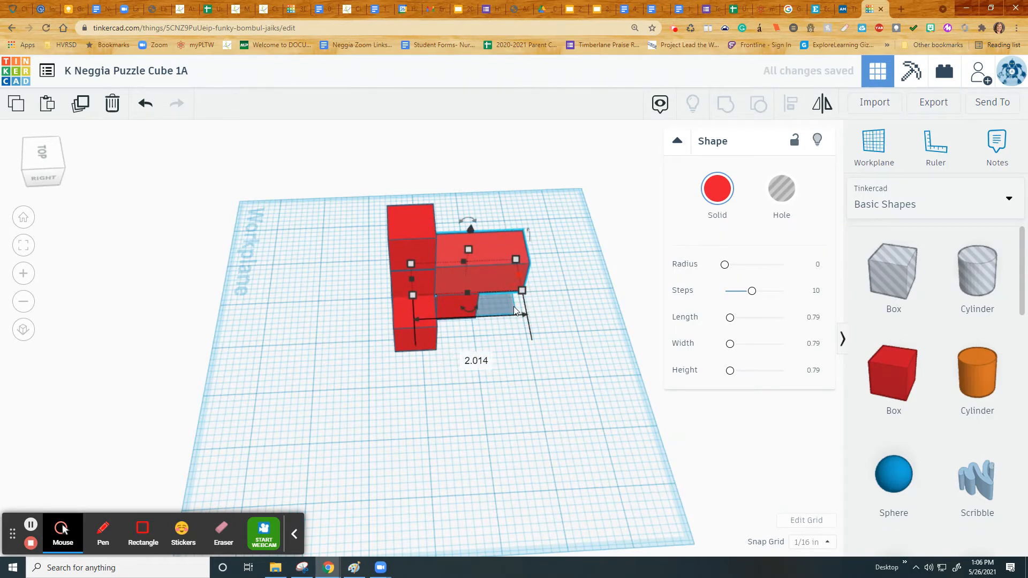
key(ctrl+z)
click(496, 243)
drag(447, 247, 554, 270)
right_drag(513, 367, 650, 354)
drag(468, 243, 348, 322)
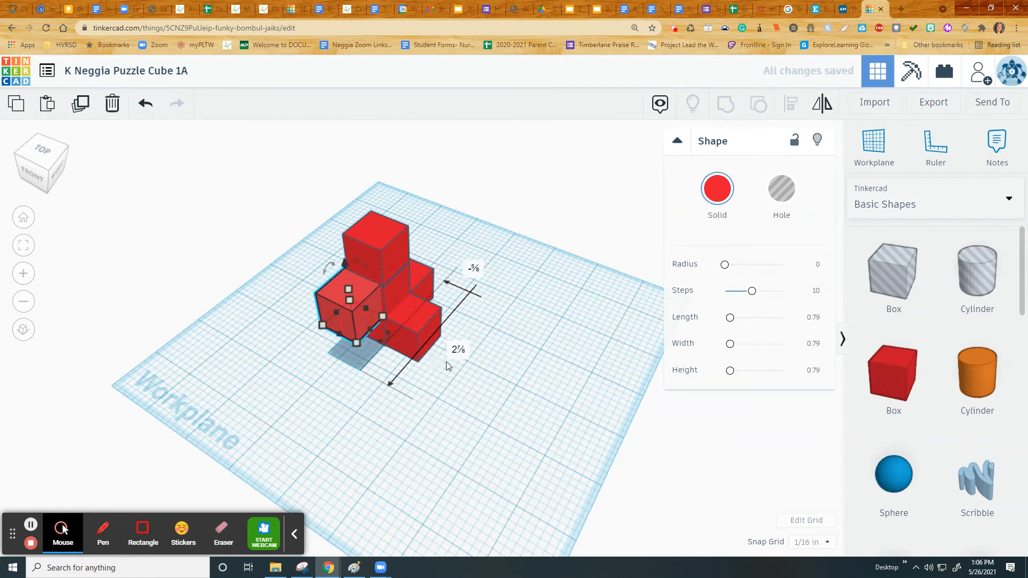
right_drag(539, 383, 355, 360)
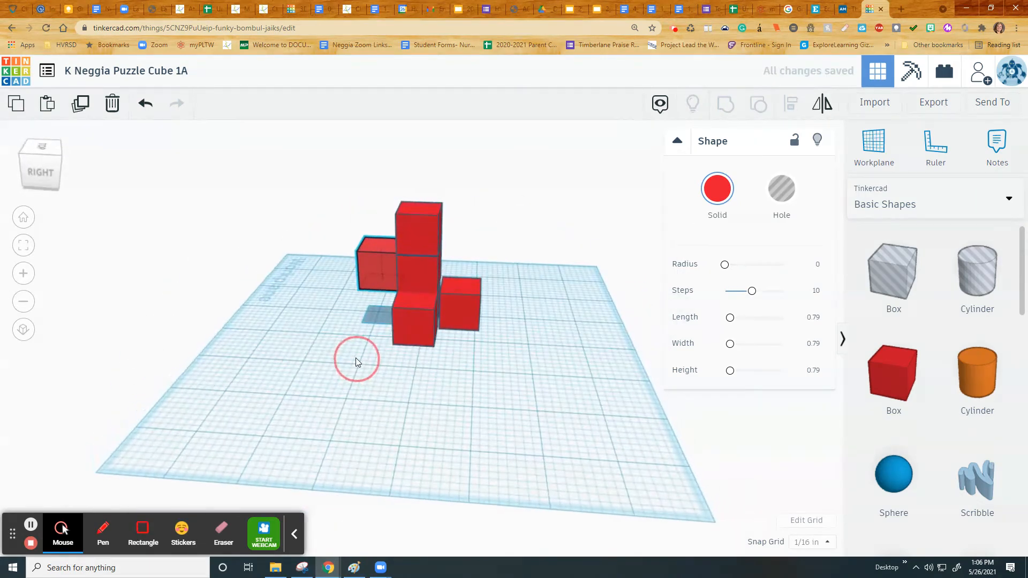
Step: Nudge the rear cube one snap step toward the stack to close the gap, and check the fit from other angles
click(465, 302)
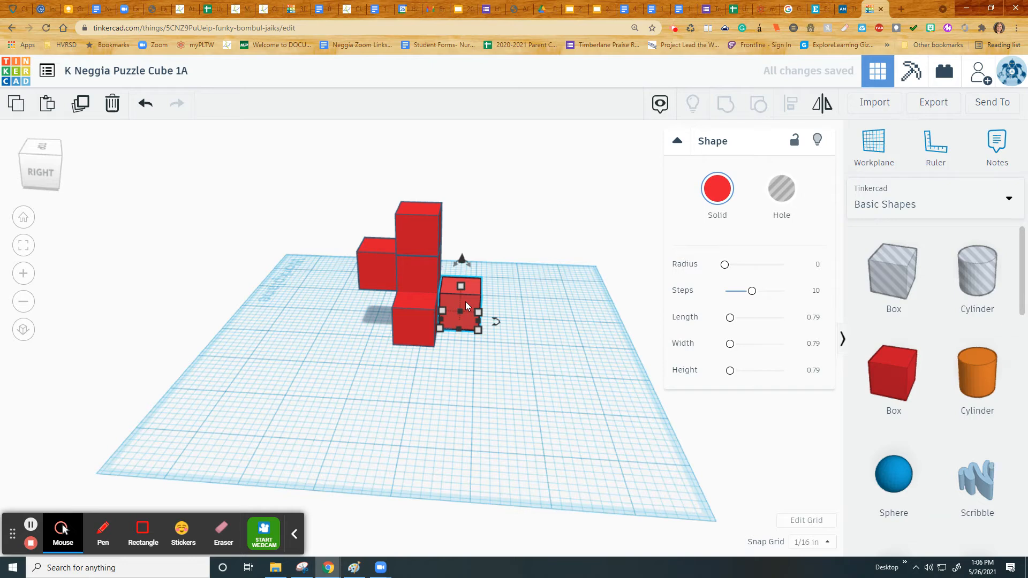
key(Left)
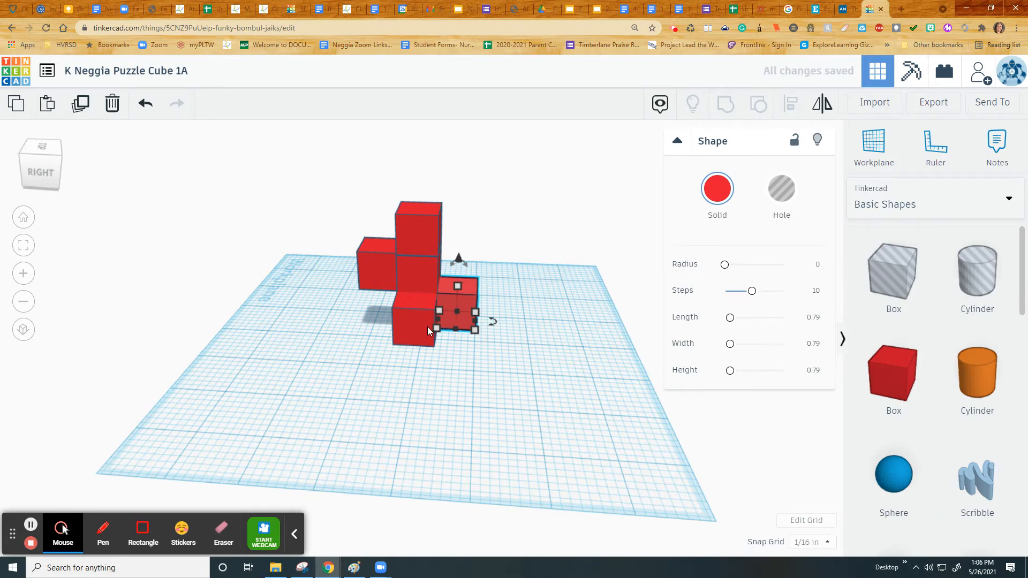
right_drag(526, 307, 441, 242)
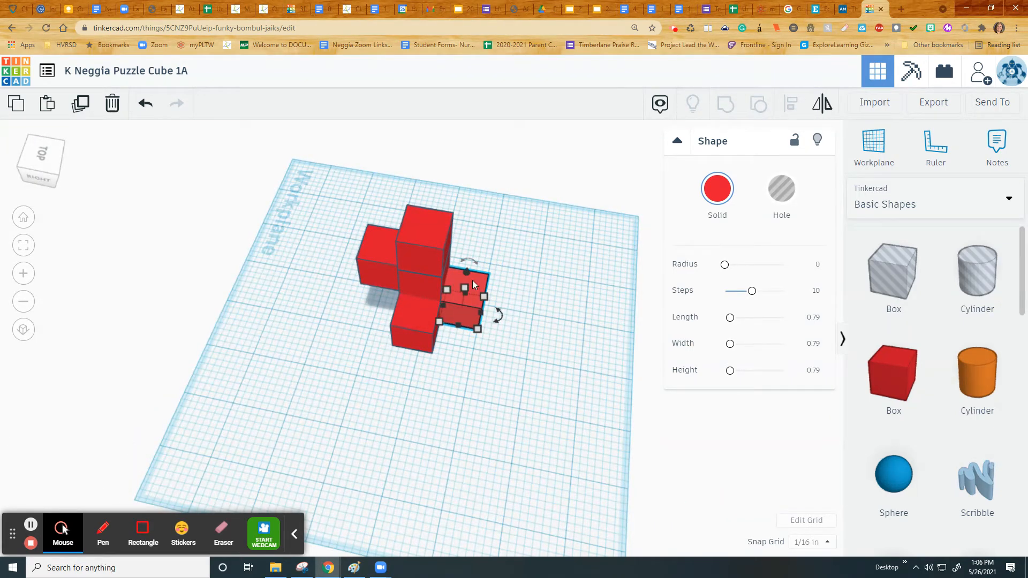
right_drag(452, 374, 536, 352)
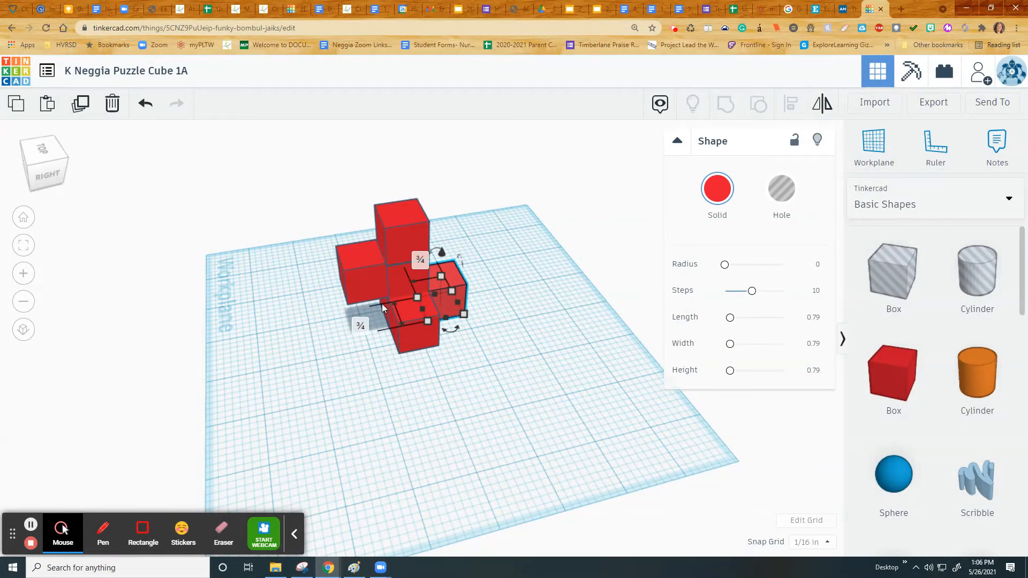
click(499, 364)
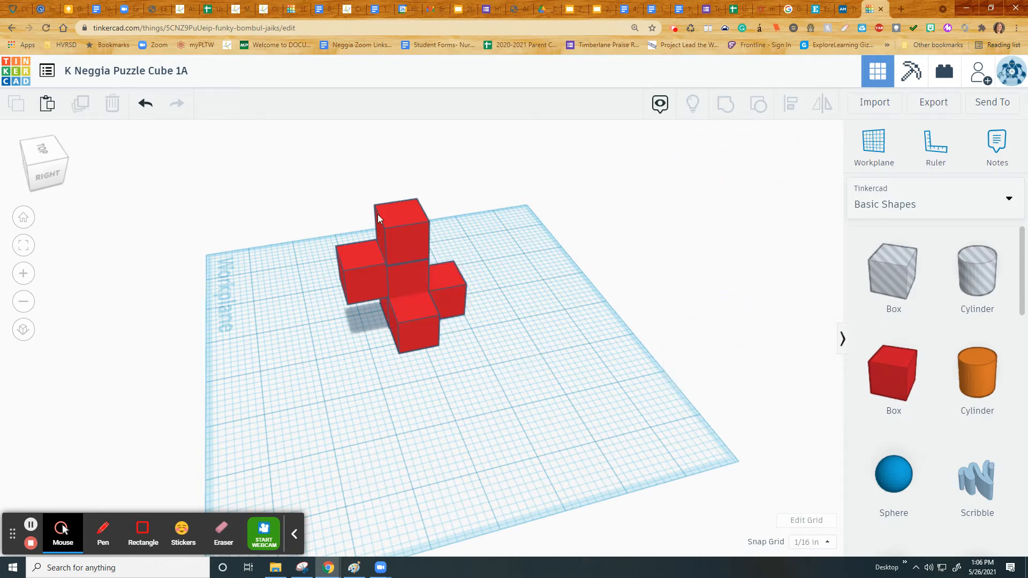
Step: Select the three stacked cubes together with the front and rear cubes and group them into one shape
click(413, 247)
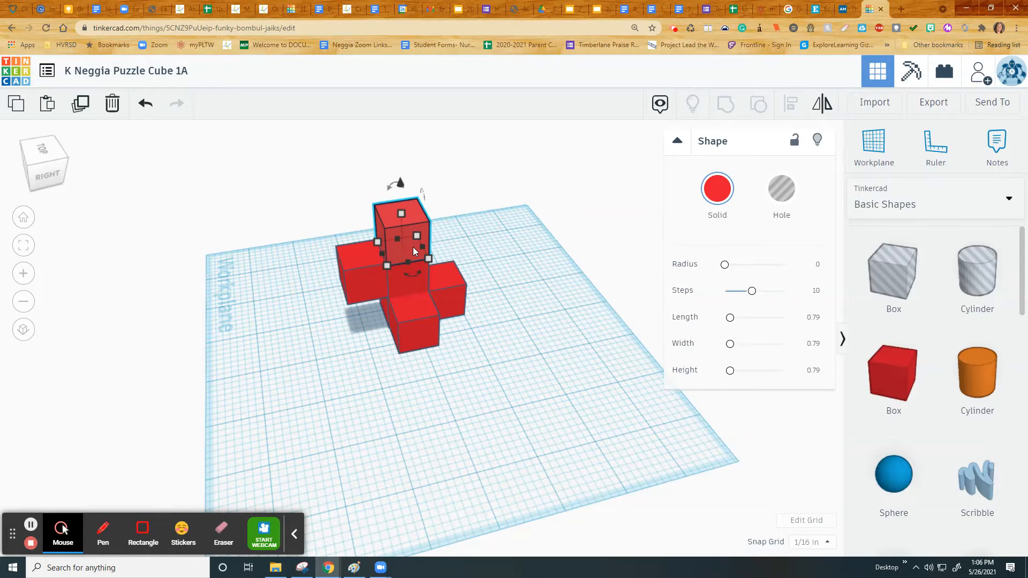
shift+click(368, 282)
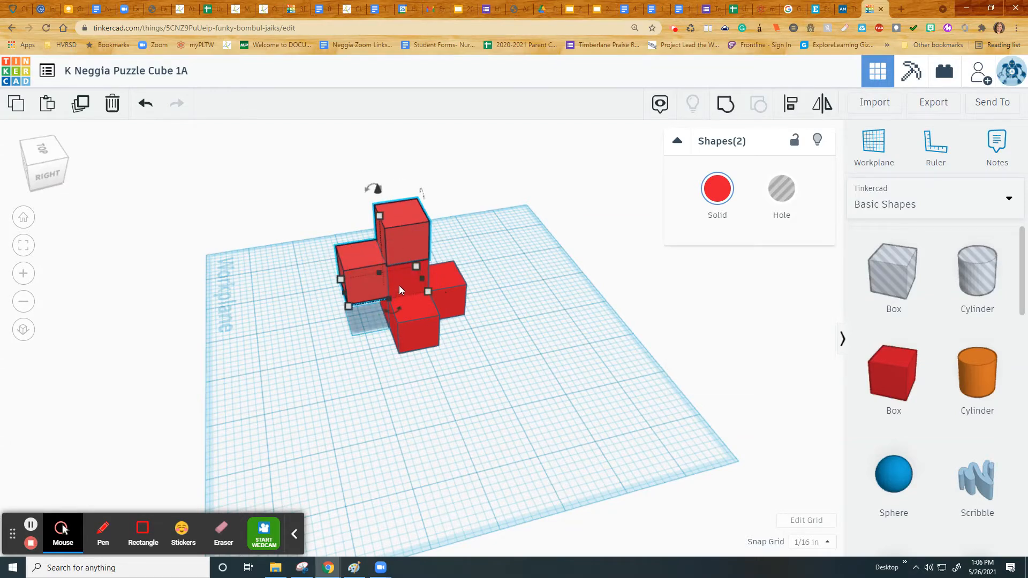
shift+click(450, 297)
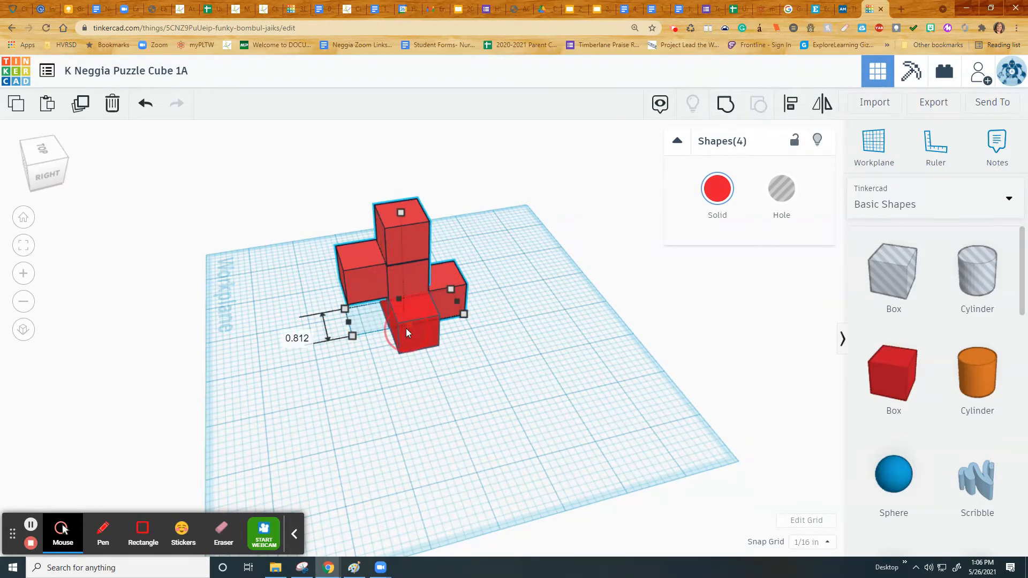
right_drag(478, 373, 599, 338)
shift+click(375, 337)
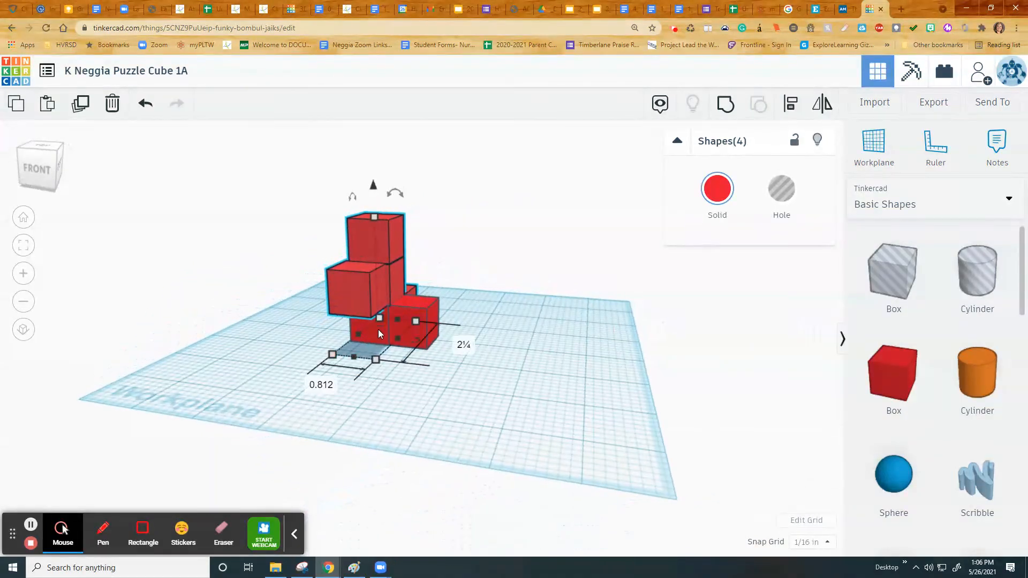
click(726, 106)
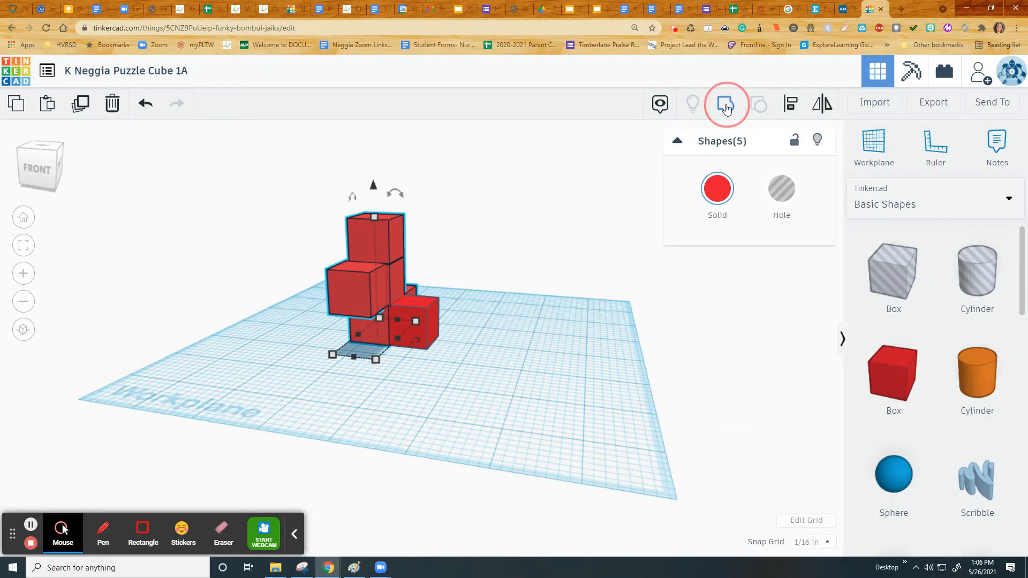
Step: Colour the grouped five-cube shape green
click(718, 194)
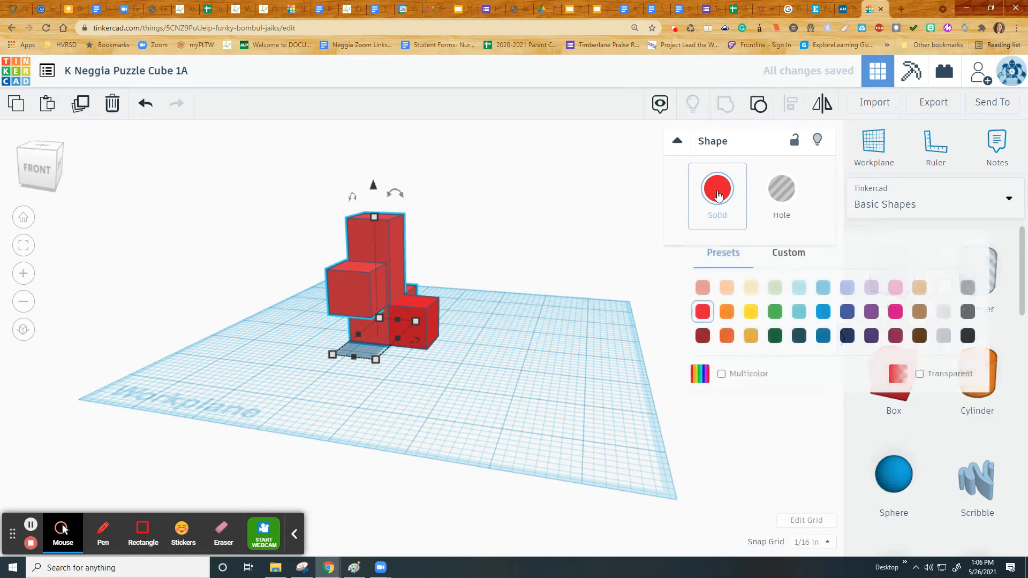
click(774, 312)
click(498, 328)
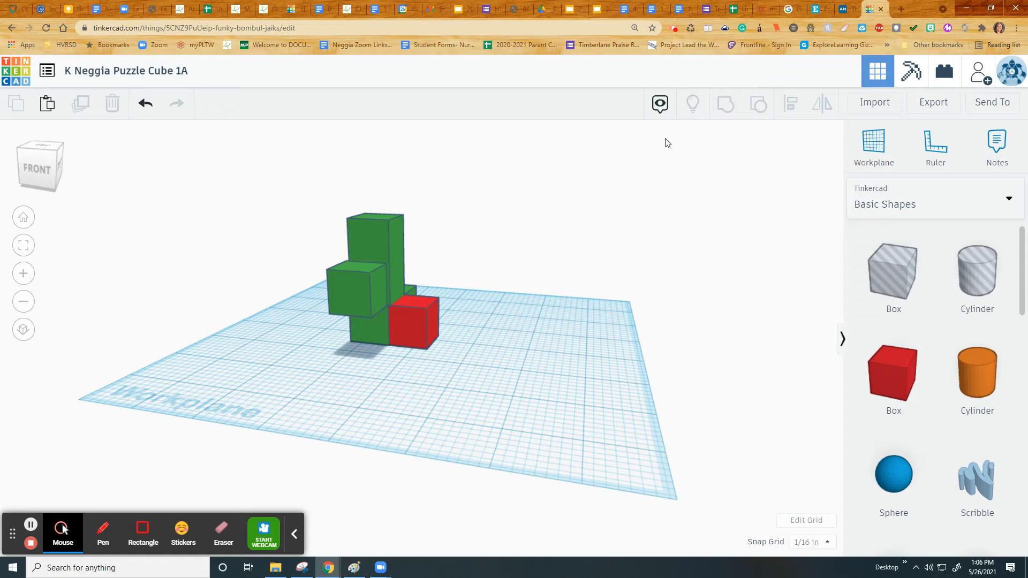
Step: Group the remaining red cube with the green shape and colour the combined part green
click(408, 338)
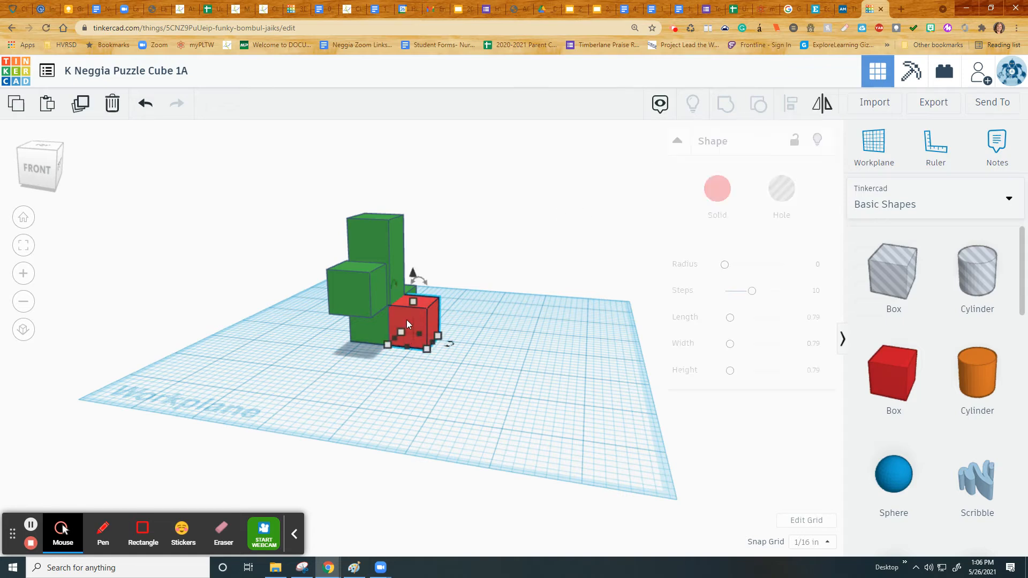
shift+click(373, 251)
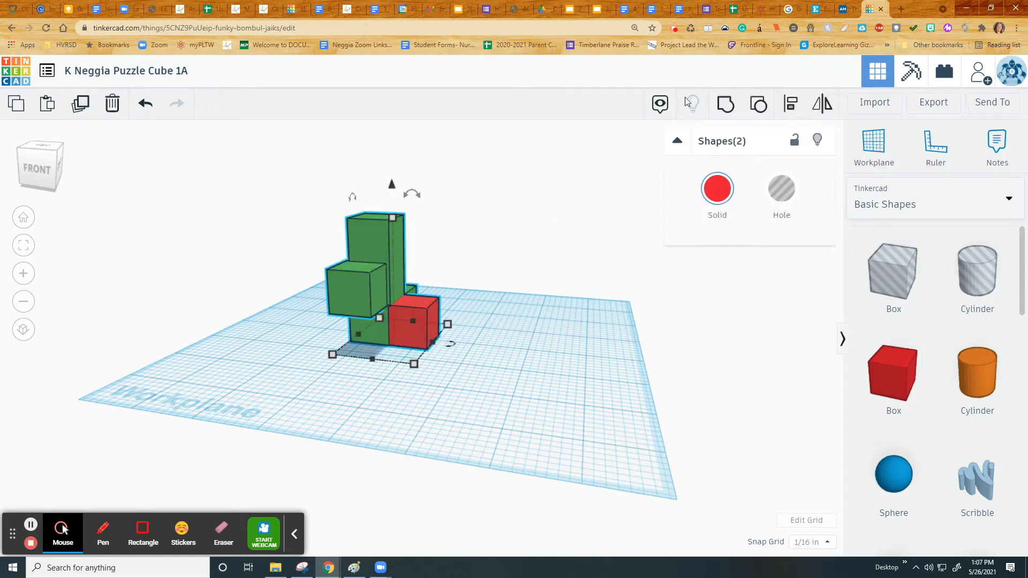
click(725, 103)
click(712, 203)
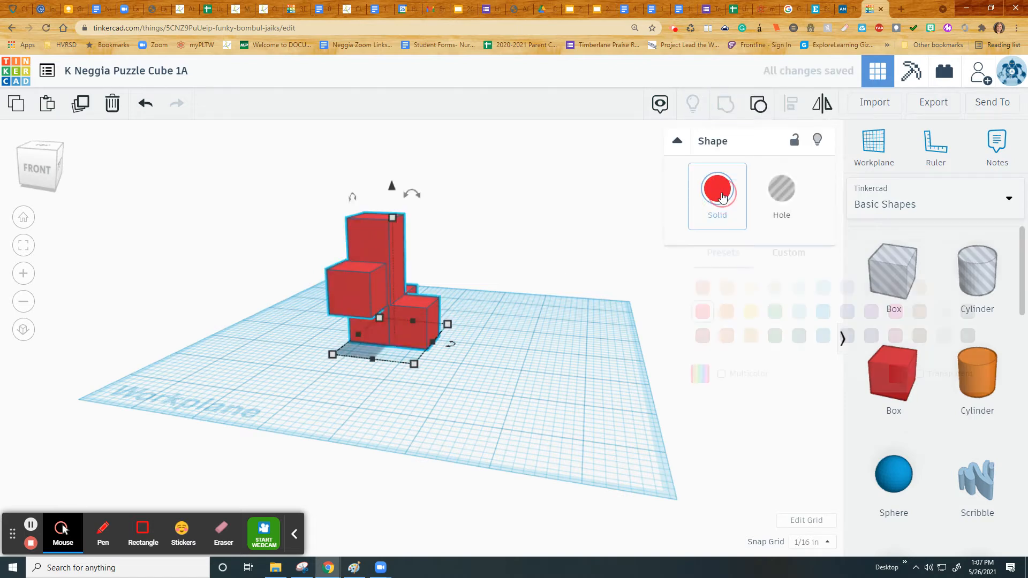
click(774, 311)
right_drag(503, 377, 508, 414)
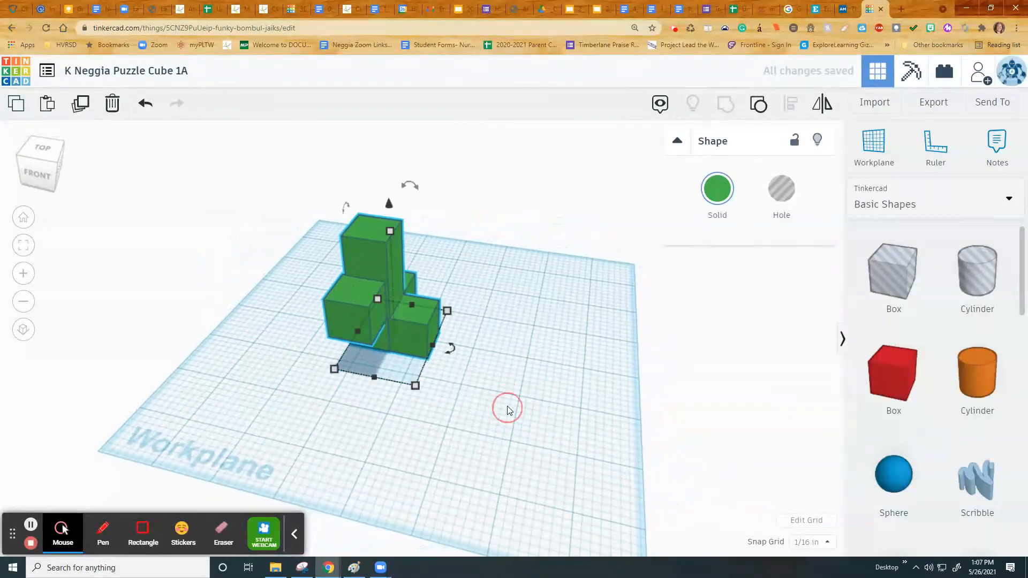
Step: Ungroup the six-cube part and select its green five-cube group
click(756, 110)
click(528, 390)
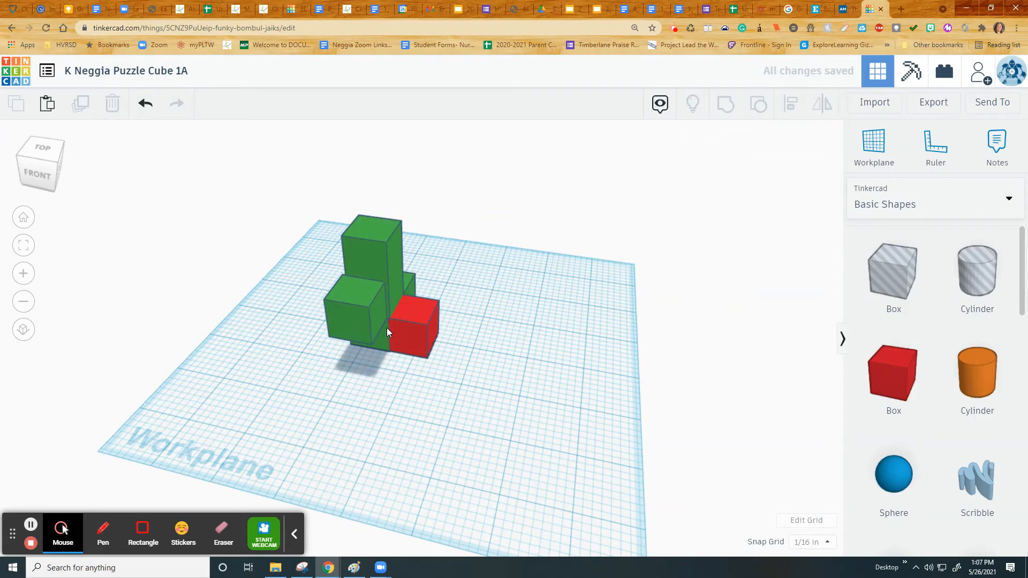
click(358, 323)
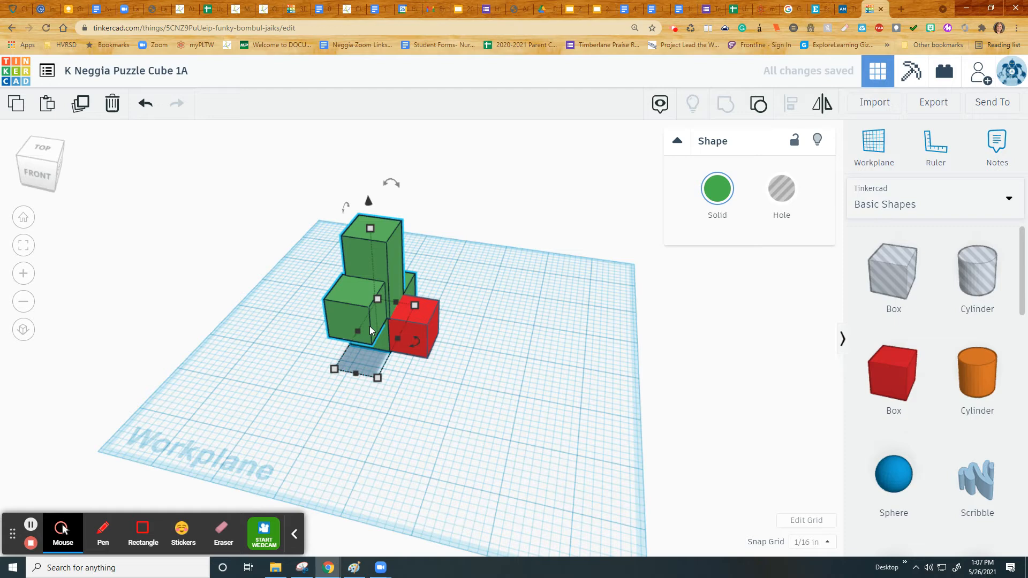
right_drag(483, 423, 403, 330)
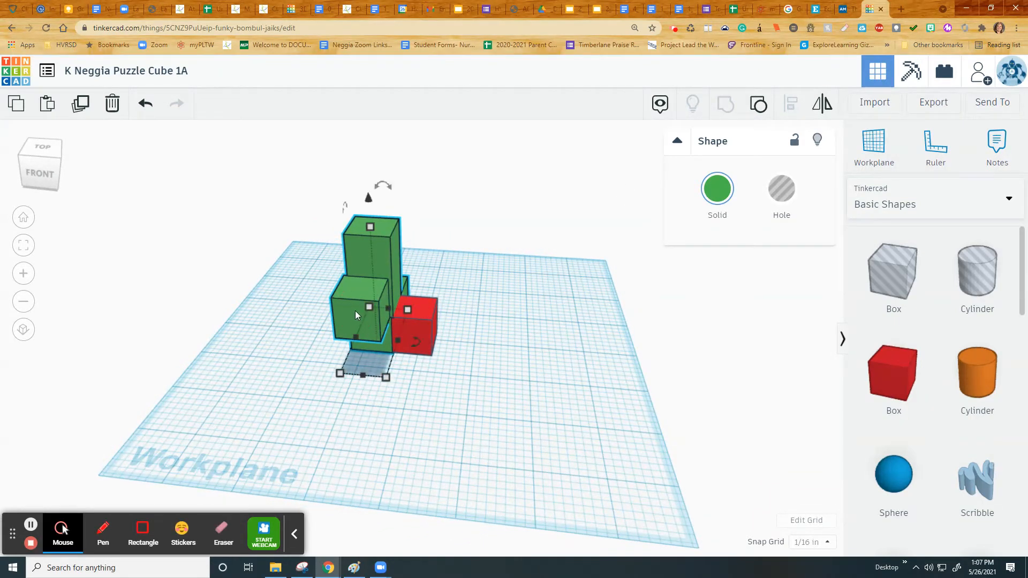
key(Right)
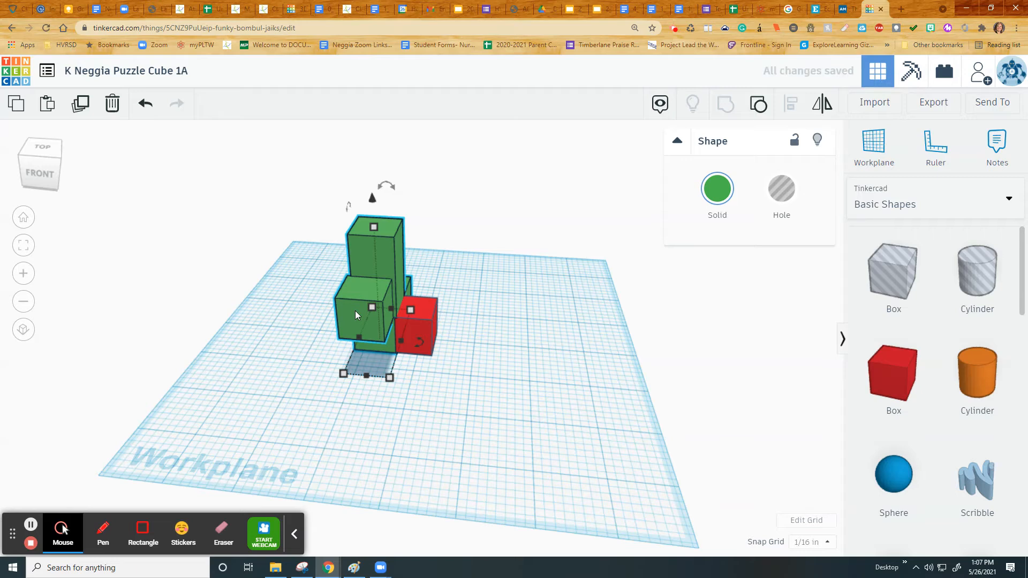
key(ctrl+z)
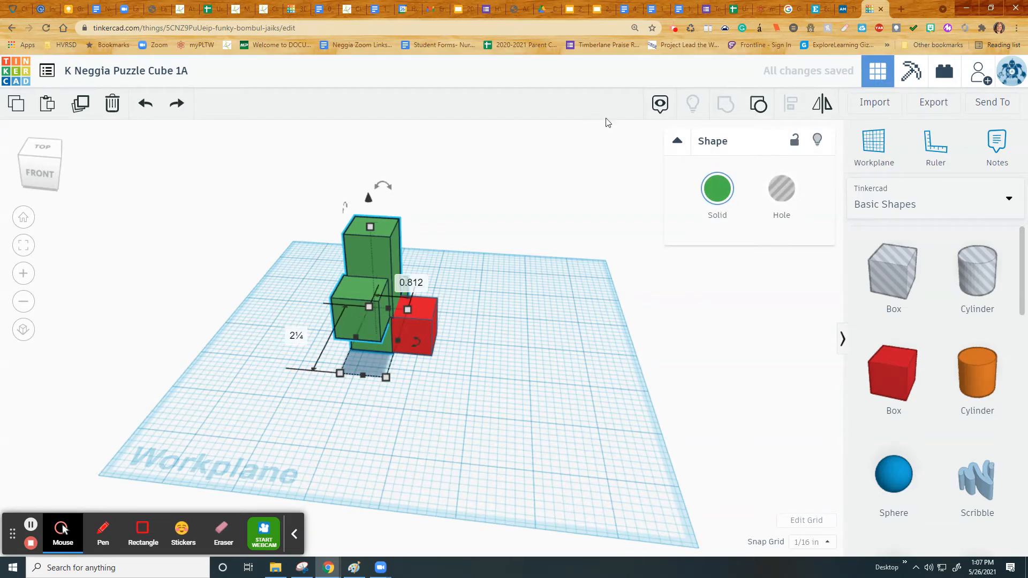
Step: Ungroup the green shape into individual cubes and nudge the raised front cube one snap step sideways into line with the stack
click(761, 111)
click(515, 308)
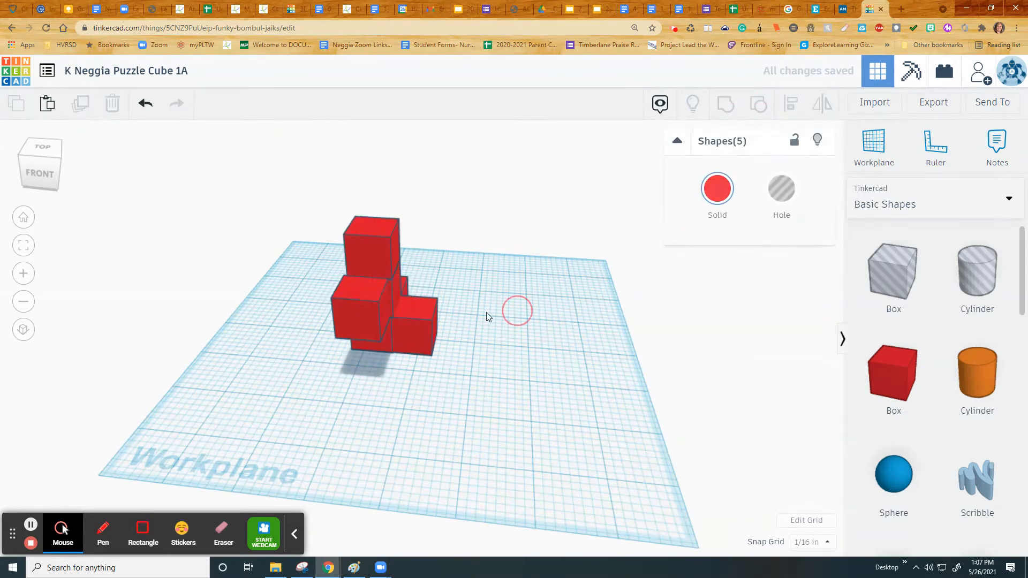
click(361, 307)
drag(405, 332, 411, 332)
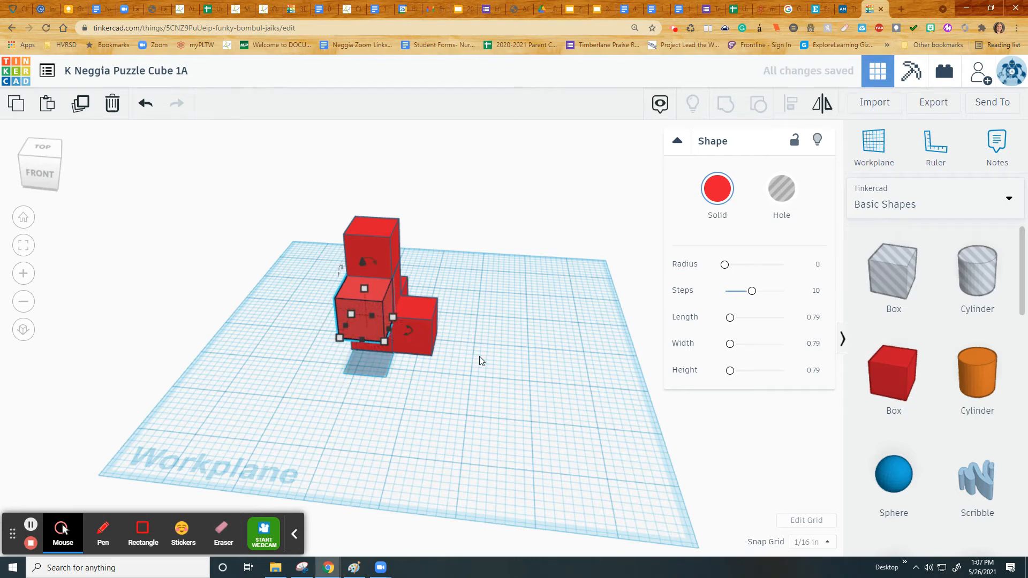
click(466, 369)
Step: Select all six cubes of the piece and group them into one shape
right_drag(467, 370, 402, 343)
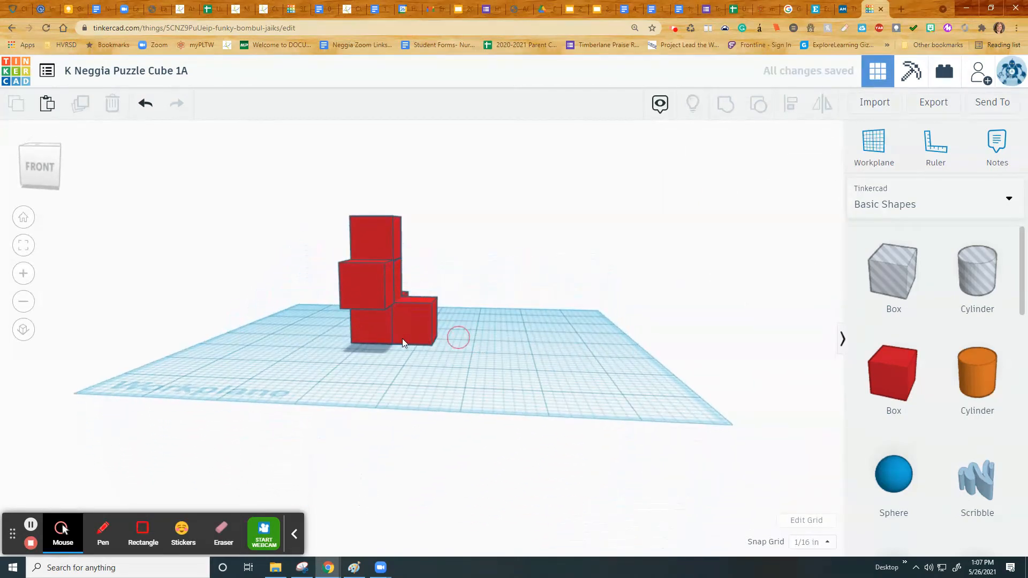
click(365, 338)
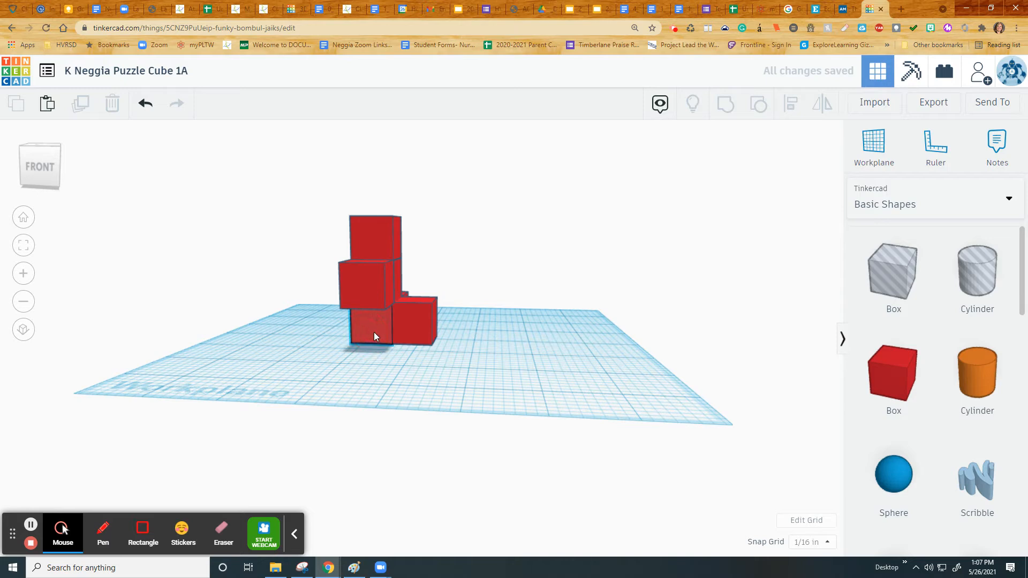
shift+click(413, 332)
shift+click(364, 285)
right_drag(518, 304, 400, 291)
shift+click(395, 239)
shift+click(442, 282)
click(725, 105)
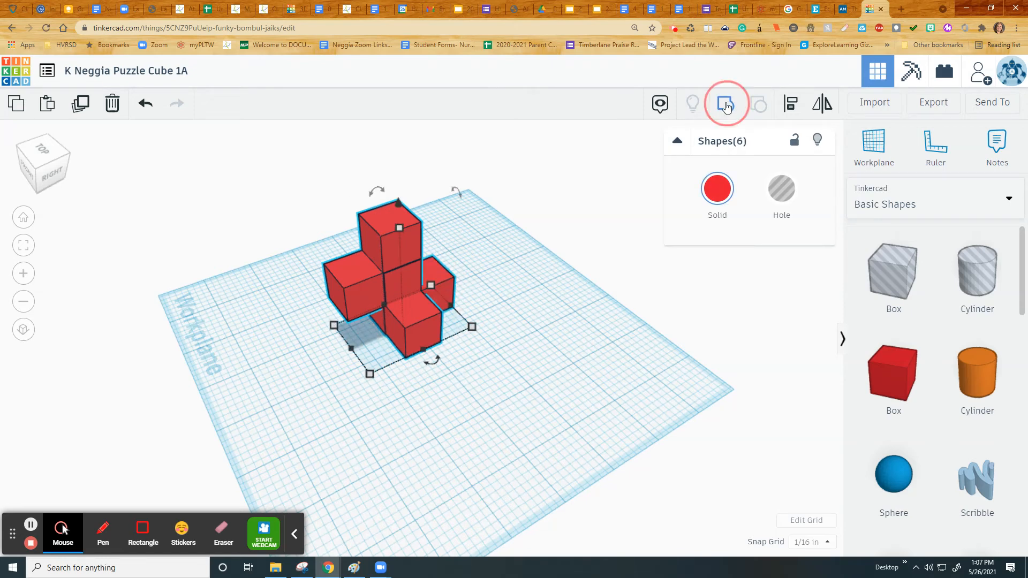
Step: Colour the grouped six-cube piece green
click(717, 188)
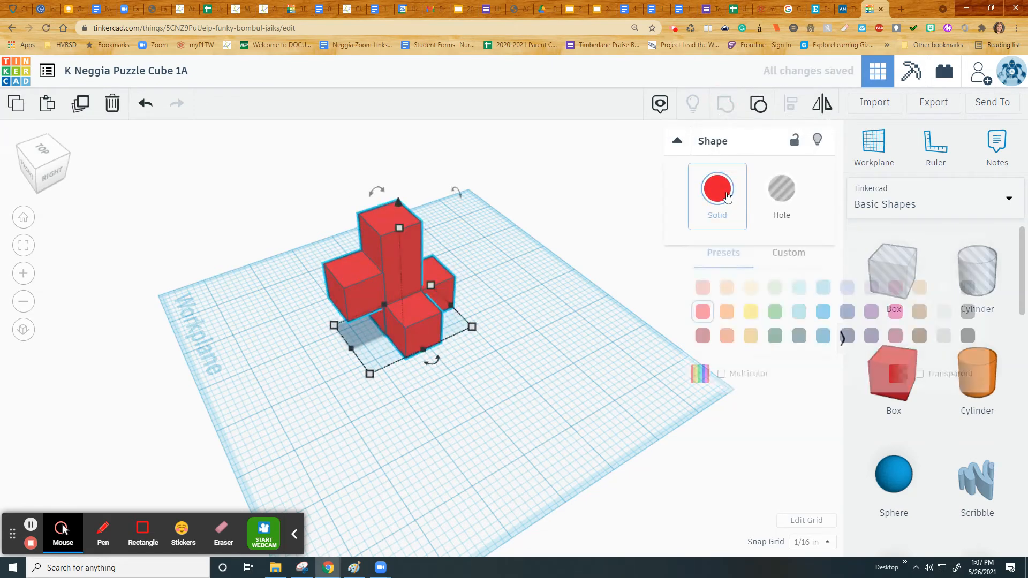
click(775, 313)
click(567, 383)
Step: Paste a new red cube and place it on the workplane in the corner between the green piece's right-side and rear cubes
right_drag(581, 383, 553, 409)
key(ctrl+v)
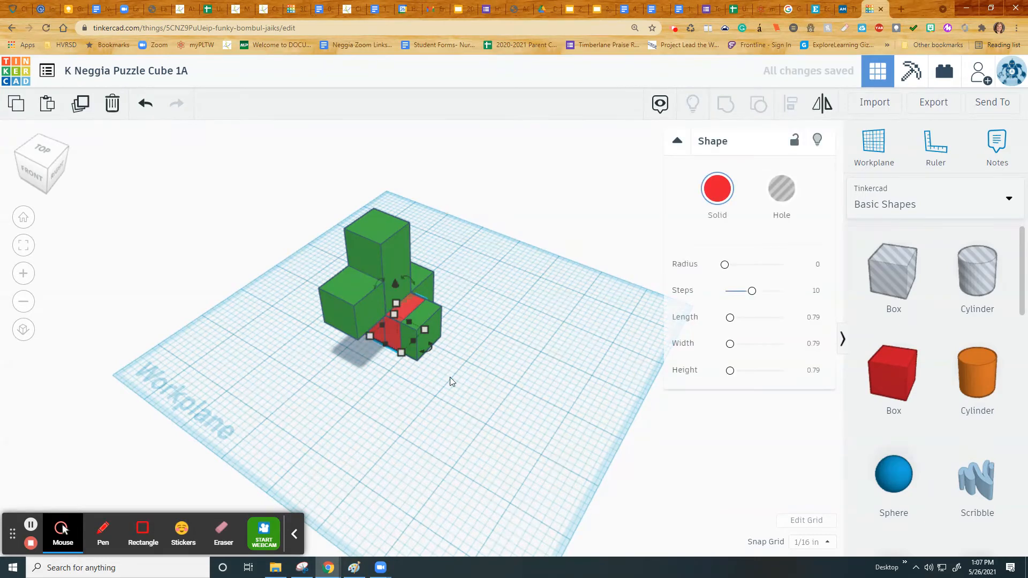
drag(392, 324, 437, 310)
right_drag(436, 311, 332, 395)
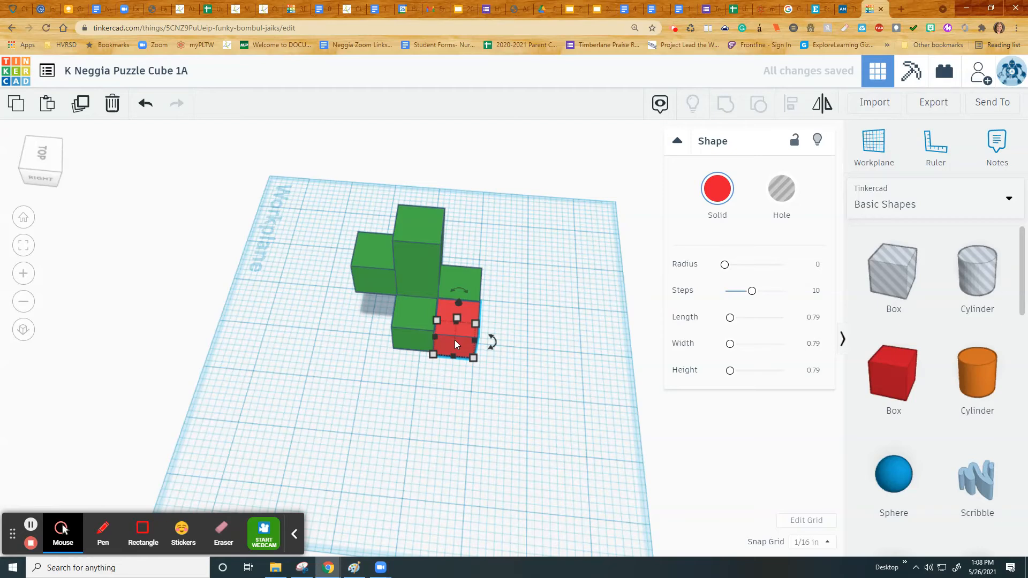
Step: Duplicate the red cube, raise the copy 0.75 in above the workplane and stack it on the first red cube
alt+drag(455, 340, 476, 266)
click(569, 322)
text(75)
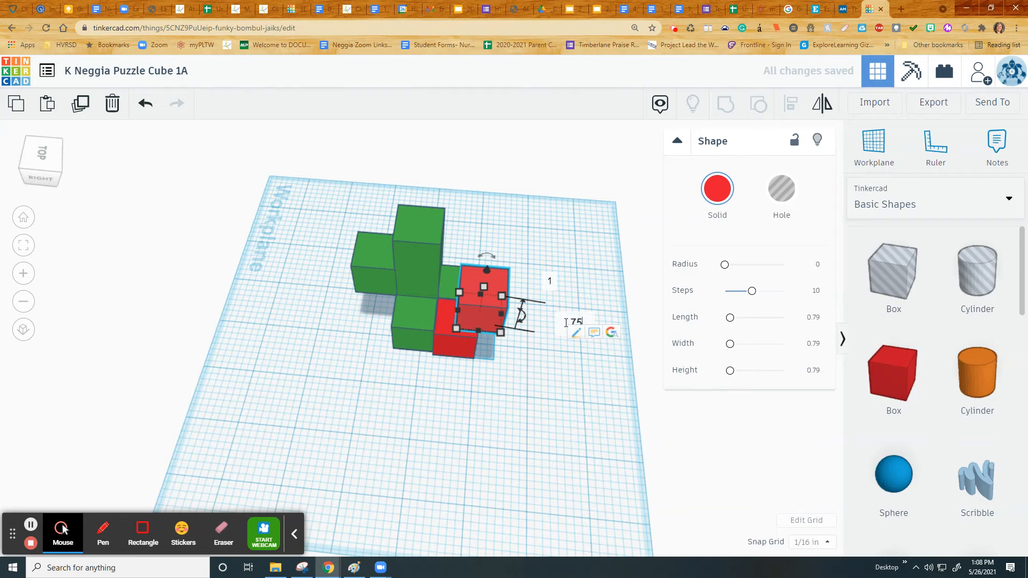
key(Return)
drag(480, 332, 461, 331)
drag(461, 331, 458, 330)
Step: Add another red cube at the raised level, on top of the green rear cube and beside the upper red cube
right_drag(570, 413, 369, 379)
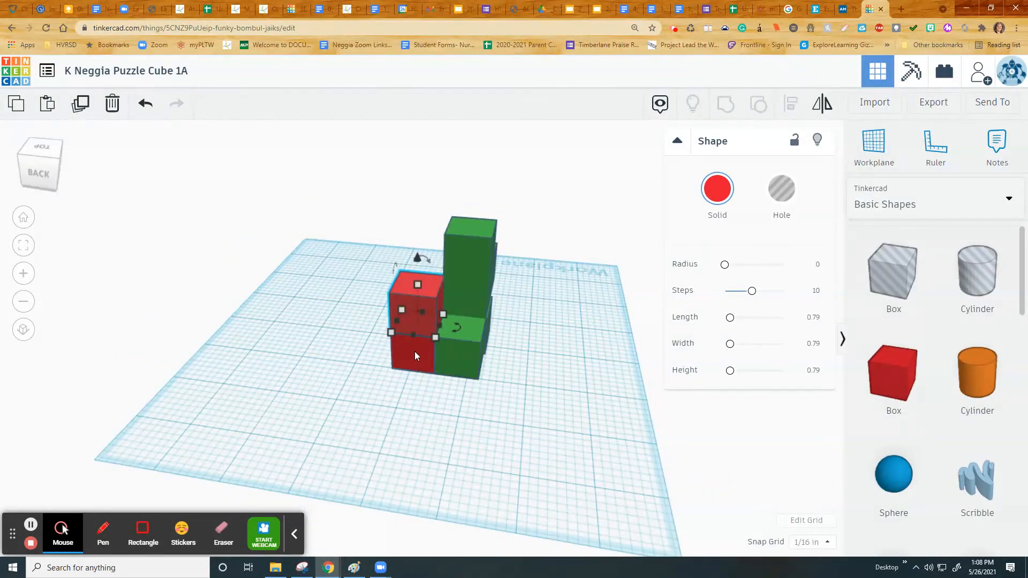
drag(414, 351, 479, 312)
right_drag(473, 322, 459, 354)
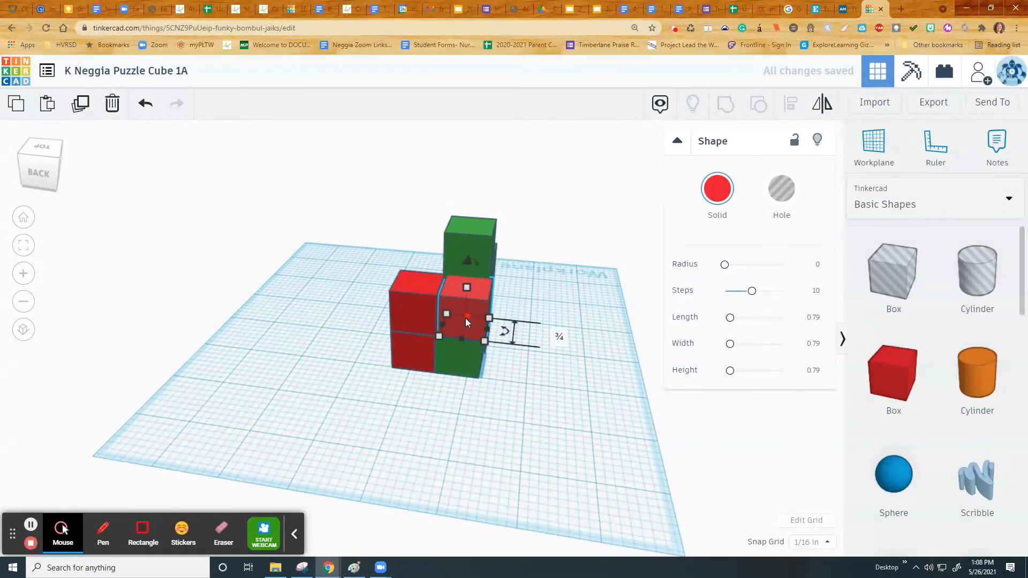
mouse_move(436, 427)
right_down()
mouse_move(601, 408)
mouse_move(449, 423)
right_up()
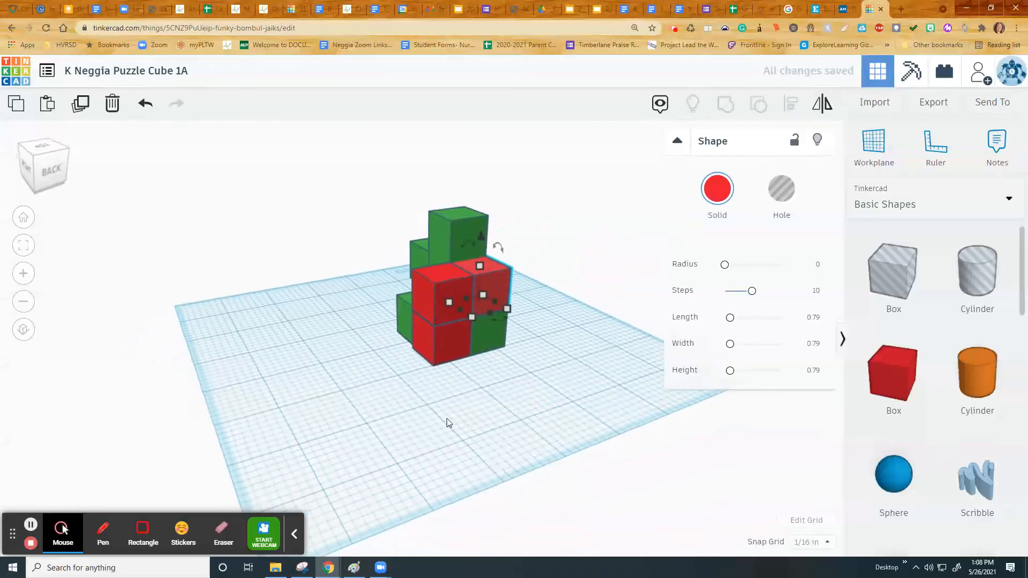
Step: Lower the red cube copy behind the upper cubes to 0 in above the workplane
click(482, 300)
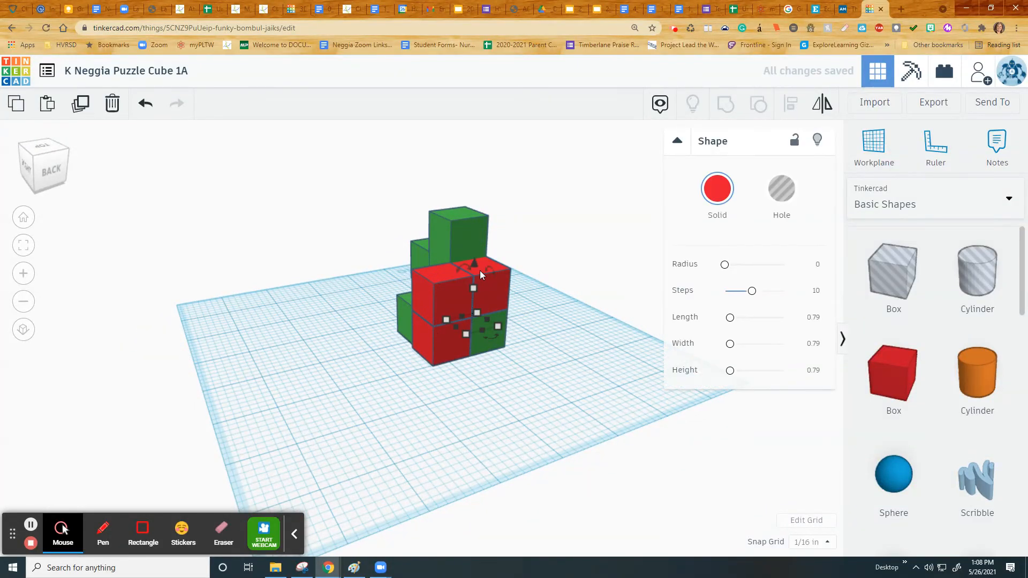
drag(475, 265, 474, 291)
click(572, 343)
text(0)
key(Return)
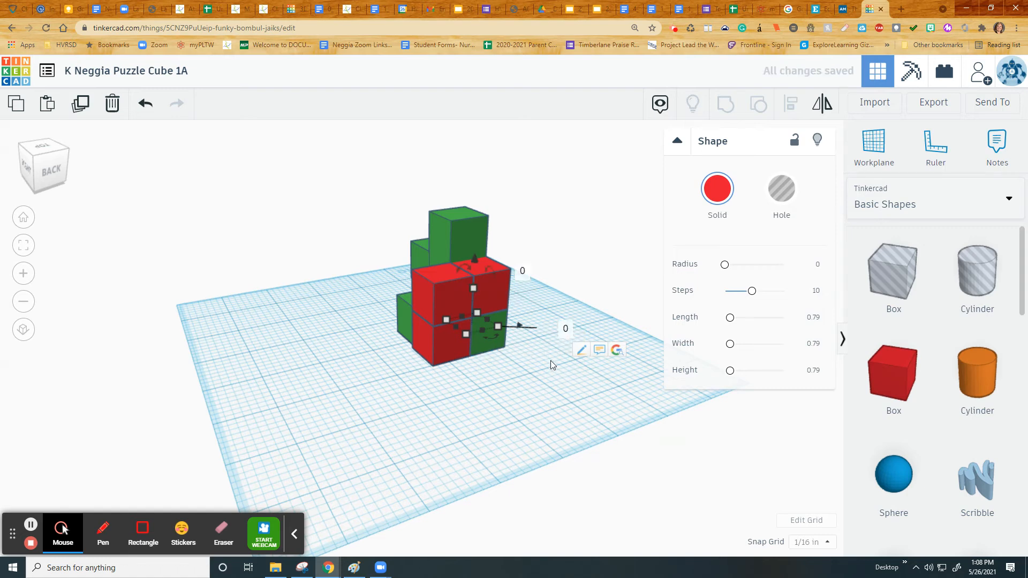
drag(474, 304, 406, 351)
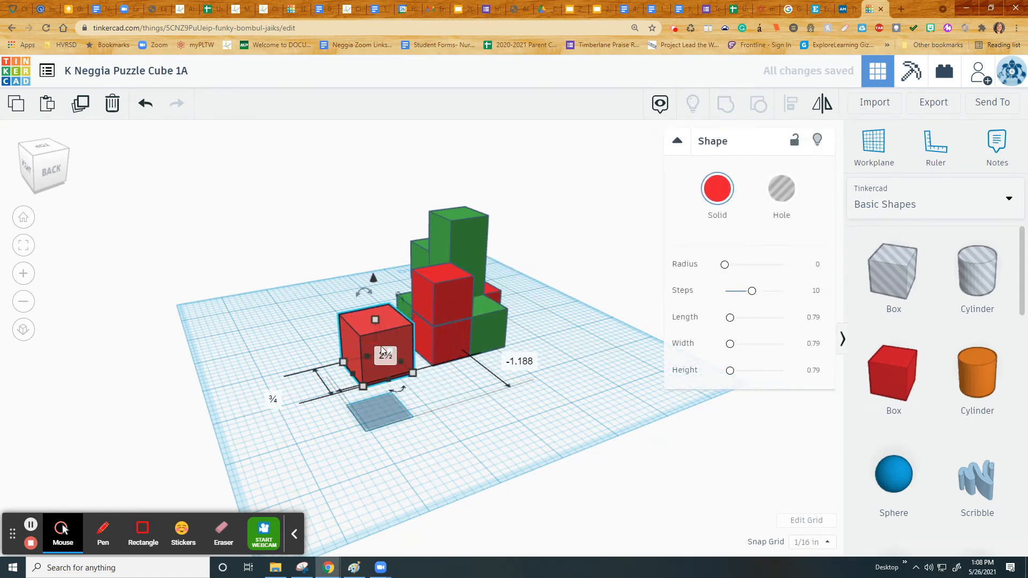
key(ctrl+z)
click(362, 334)
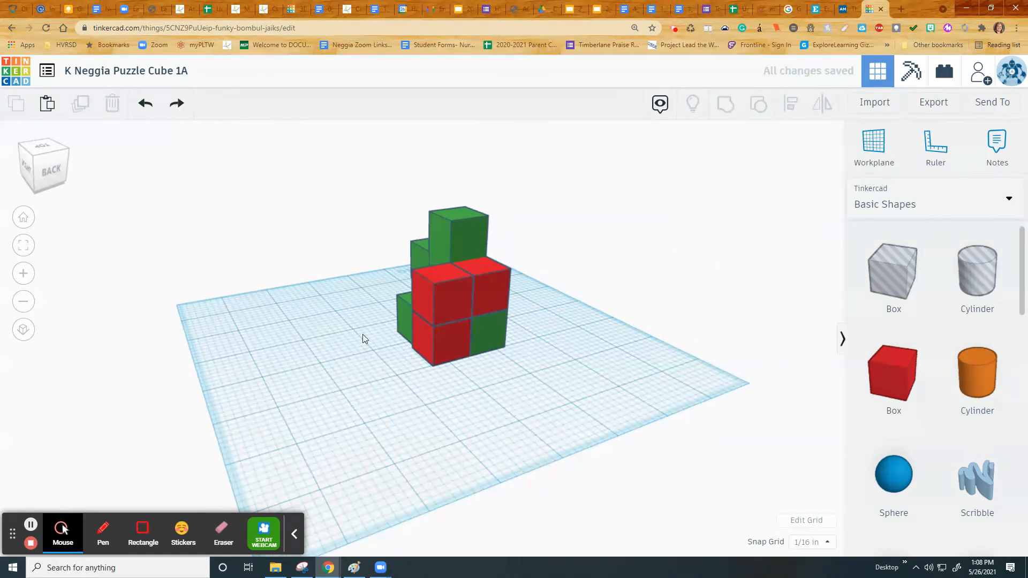
Step: Copy the upper red corner cube, move the copy clear of the piece and set its height above the workplane to 0
click(435, 305)
drag(438, 301, 337, 326)
drag(333, 272, 337, 306)
click(448, 383)
text(0)
key(Return)
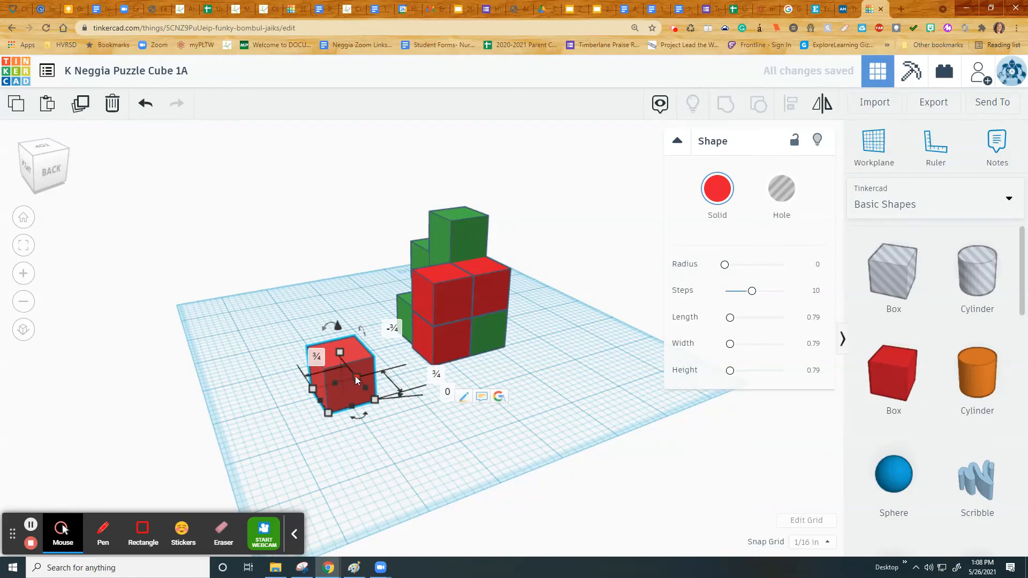
Step: Move the lowered cube against the outer face of the bottom red cube, nudging it two snap steps, and check the fit from other angles
right_drag(346, 386, 453, 374)
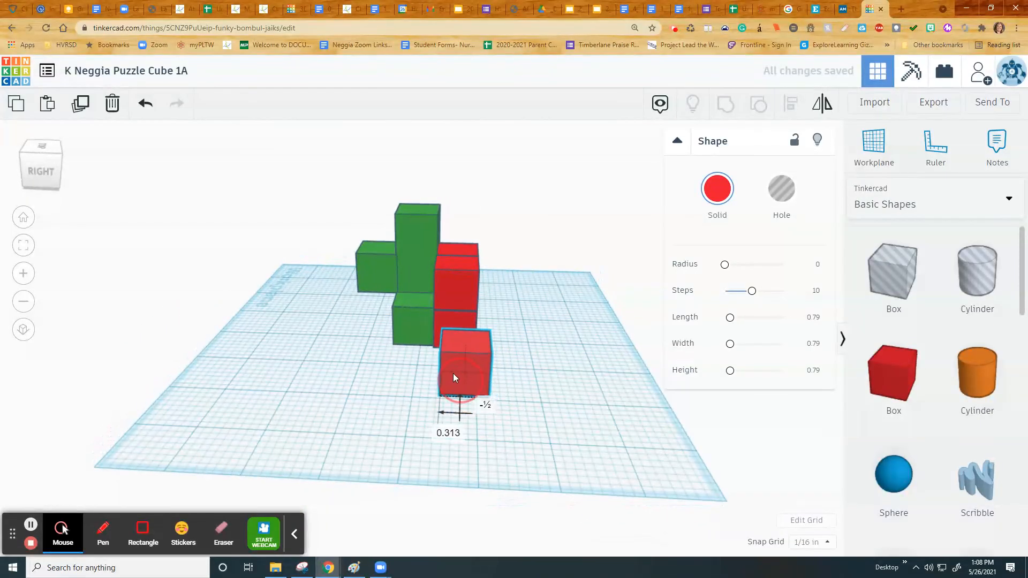
right_drag(550, 371, 367, 320)
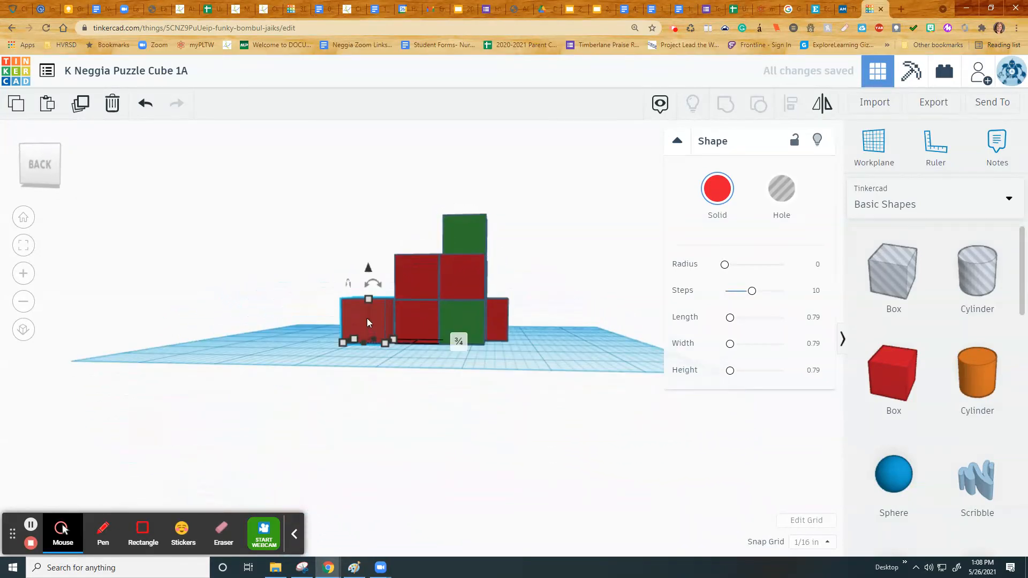
key(Right)
key(Right)
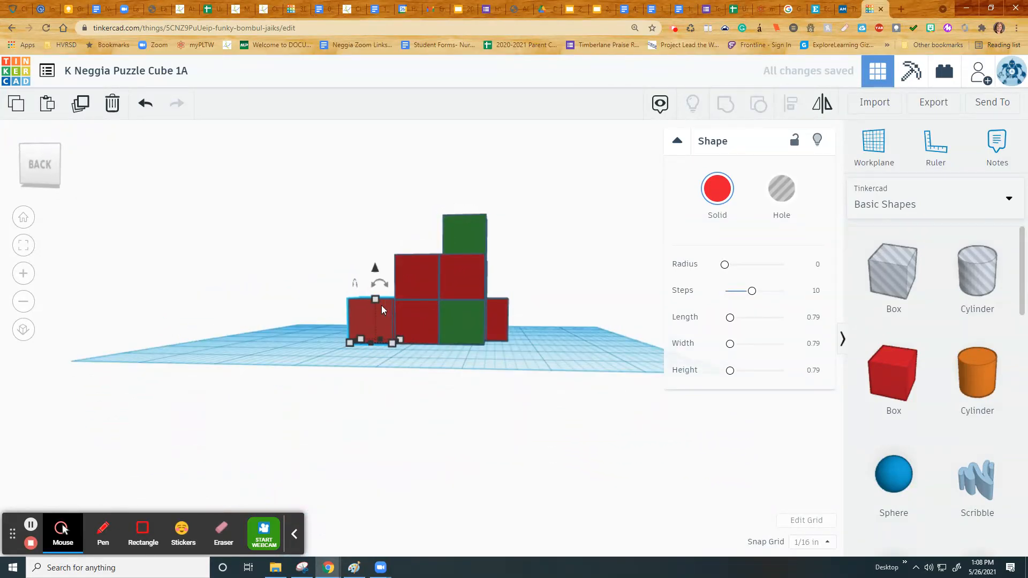
right_drag(441, 334, 486, 342)
right_drag(390, 367, 648, 420)
right_drag(466, 426, 472, 288)
right_drag(333, 364, 567, 426)
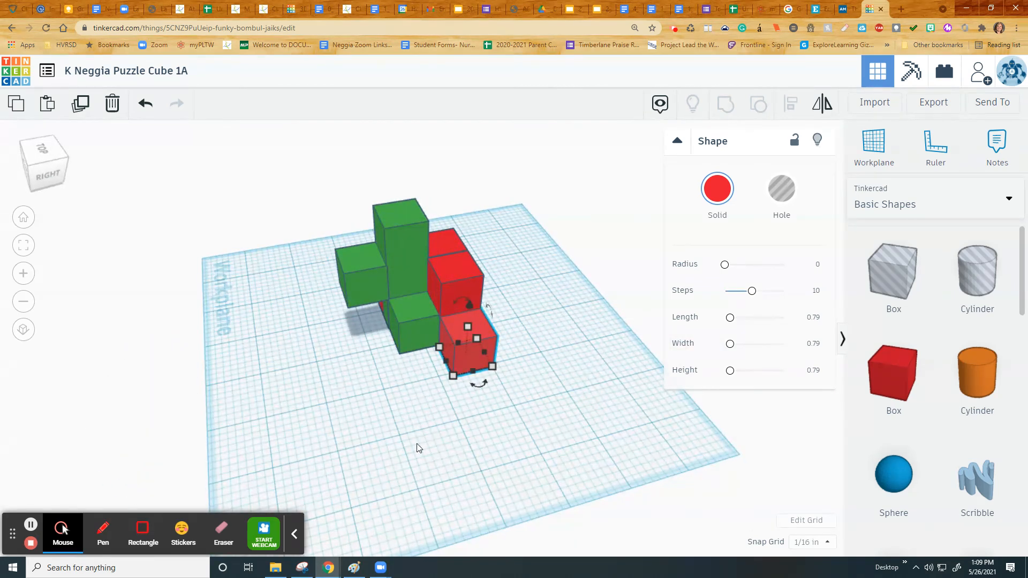
Step: Duplicate the outer red cube and place the copy beside it, against the outer face of the green right-side cube
key(ctrl+d)
drag(482, 337, 445, 342)
right_drag(484, 435, 393, 358)
right_drag(474, 412, 428, 416)
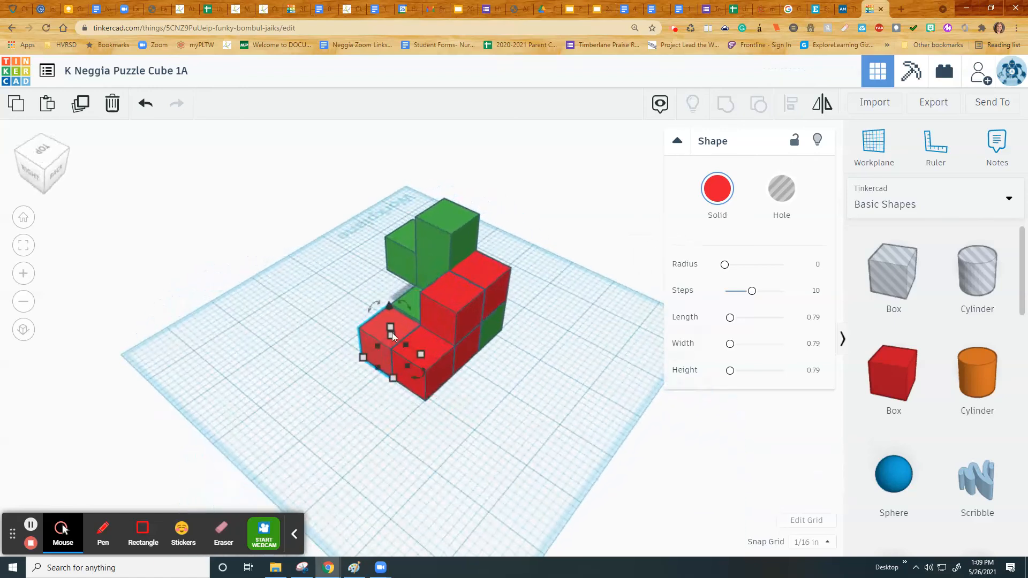
Step: Select all five red cubes around the green piece and group them into a single shape
mouse_move(390, 326)
shift+click(438, 356)
shift+click(464, 351)
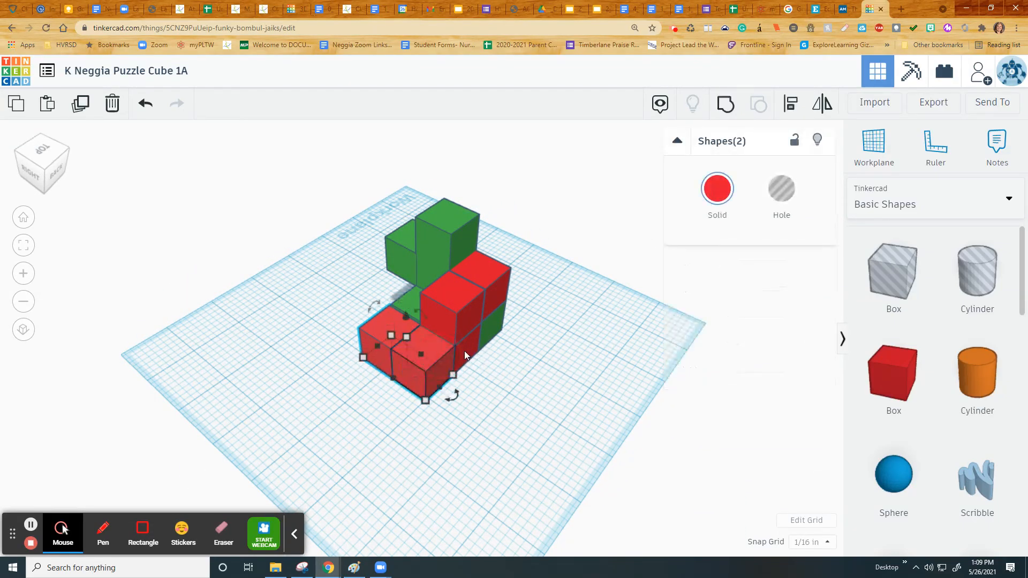
shift+click(457, 320)
shift+click(496, 288)
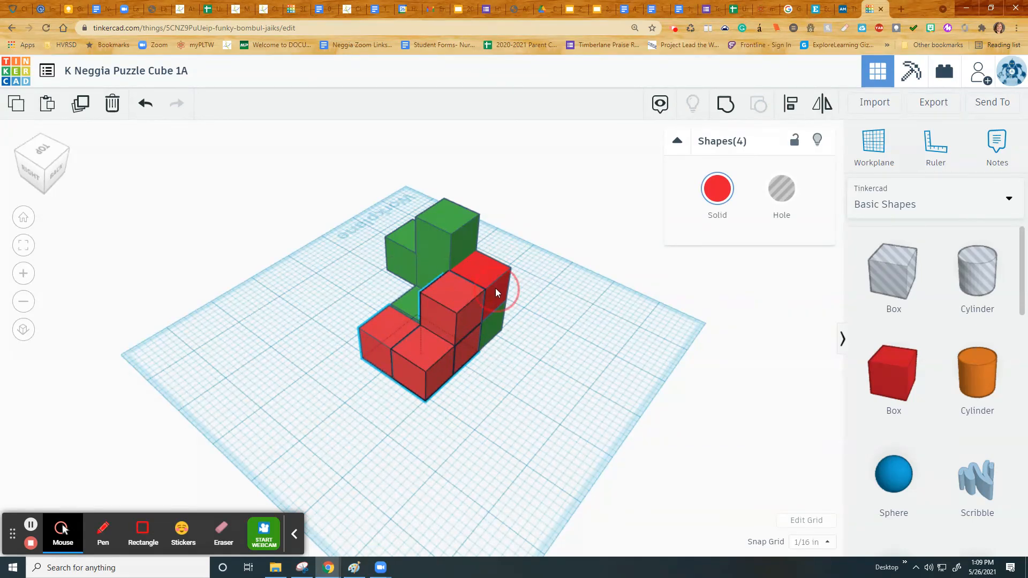
click(726, 104)
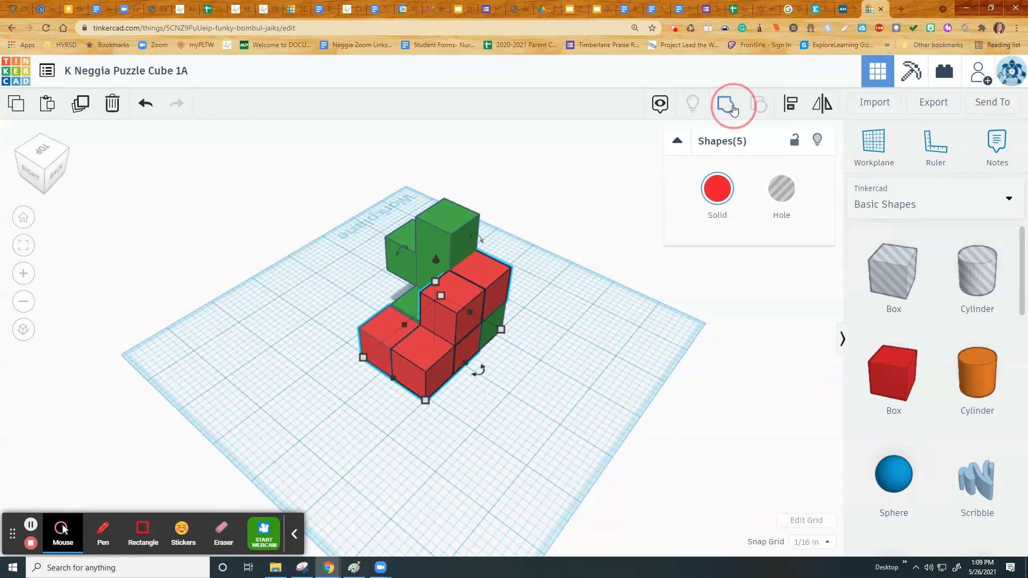
Step: Recolor the grouped red piece with the preset magenta and check its fit against the green piece from several angles
click(720, 197)
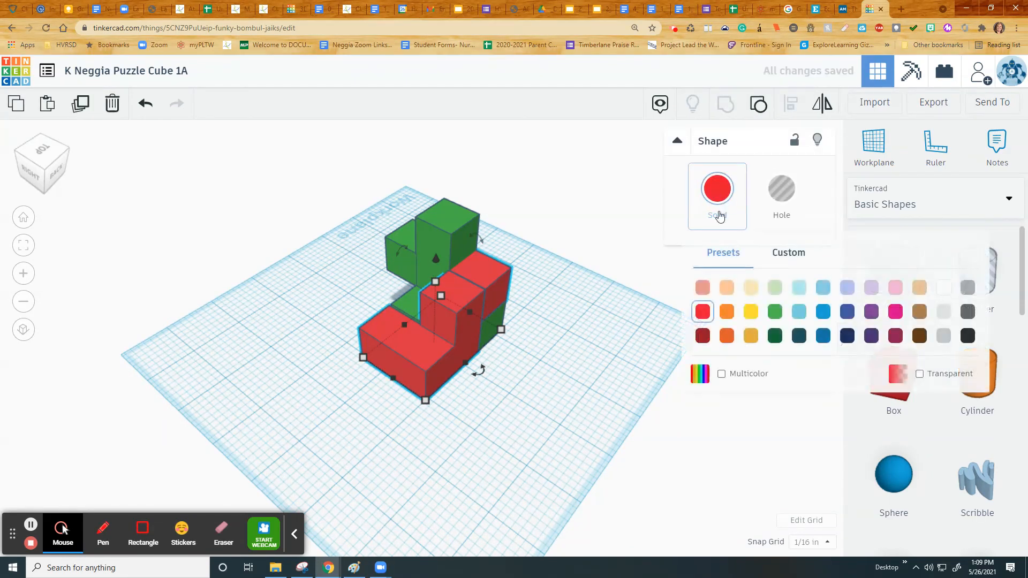
click(895, 312)
click(498, 448)
right_drag(498, 448, 542, 432)
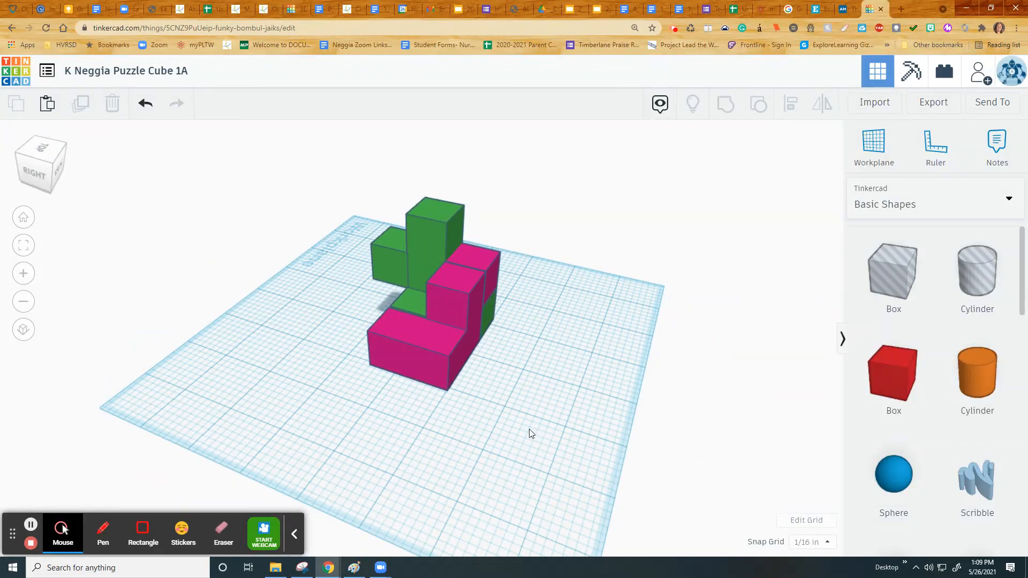
right_drag(387, 445, 577, 461)
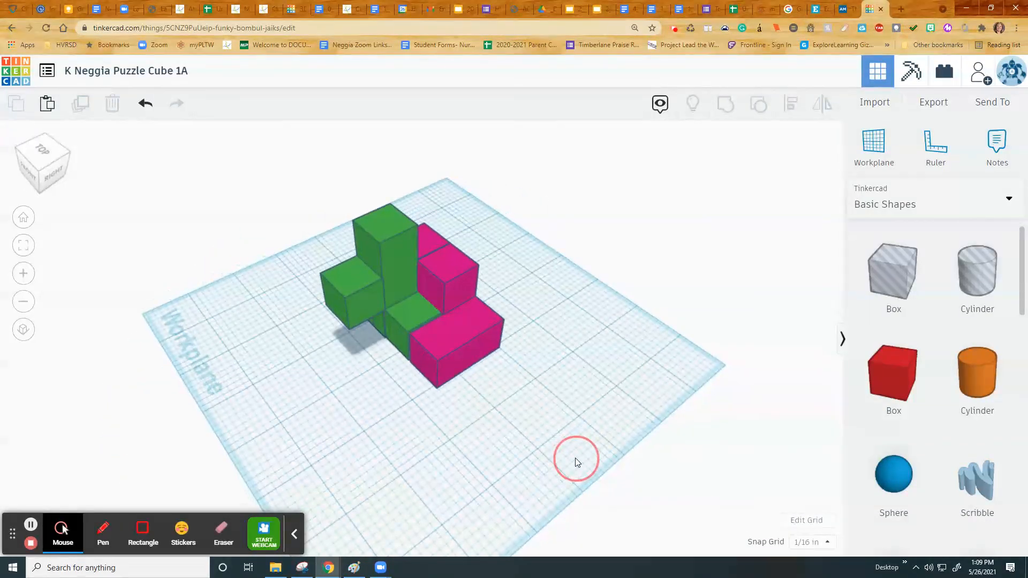
right_drag(404, 475, 308, 405)
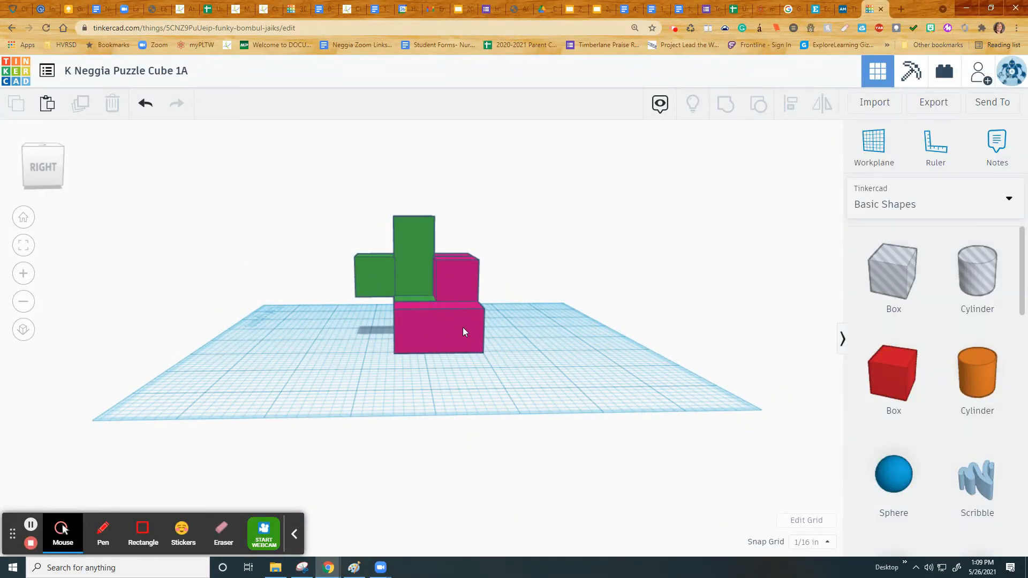
right_drag(372, 295, 390, 214)
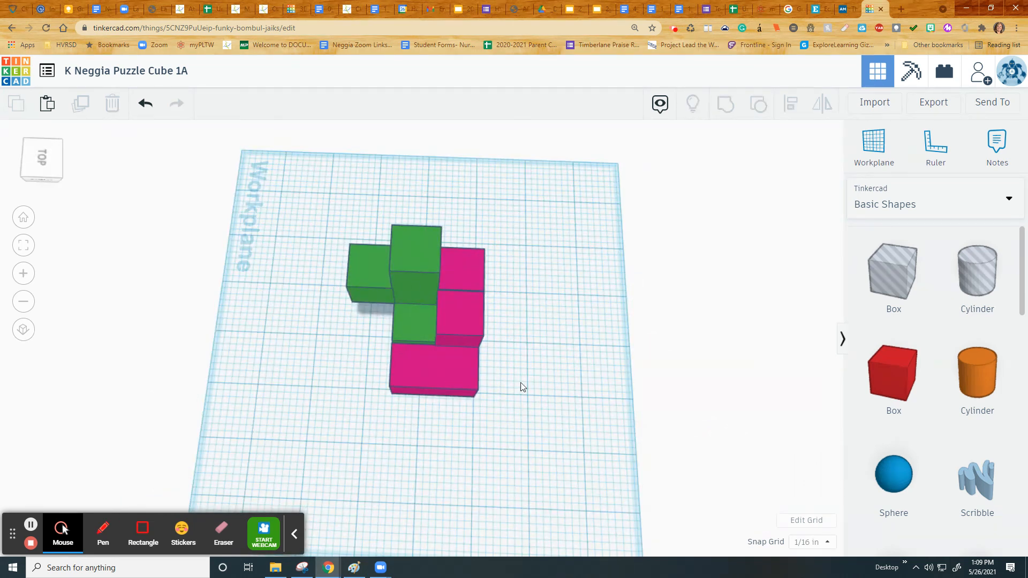